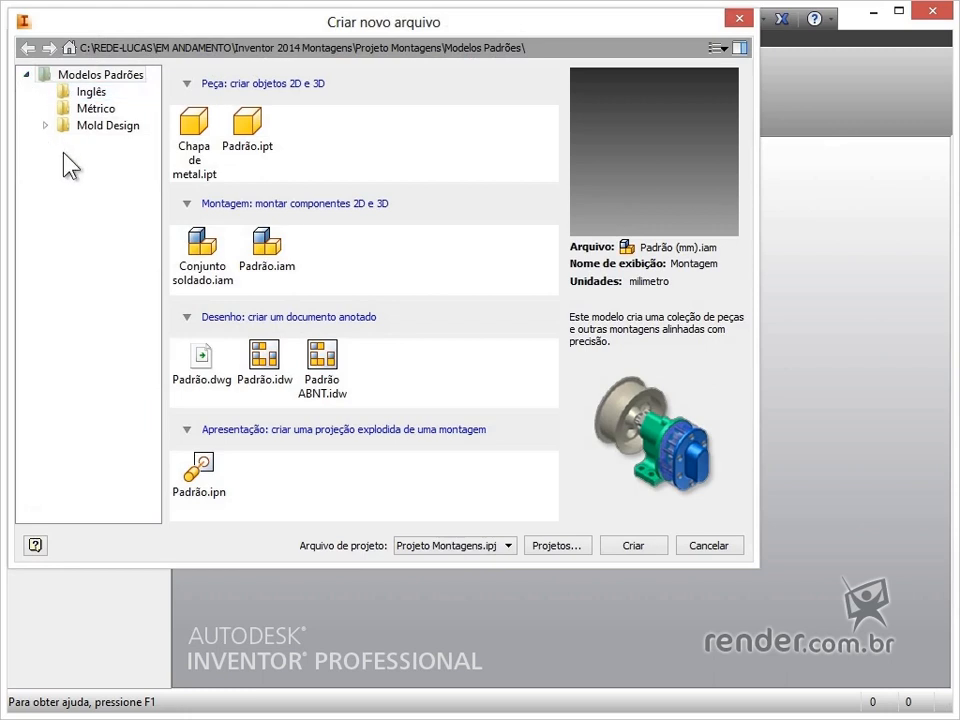
Step: Create a new assembly from the metric Padrão (mm).iam template, and close it again
{"action": "left_click", "coordinate": [100, 108]}
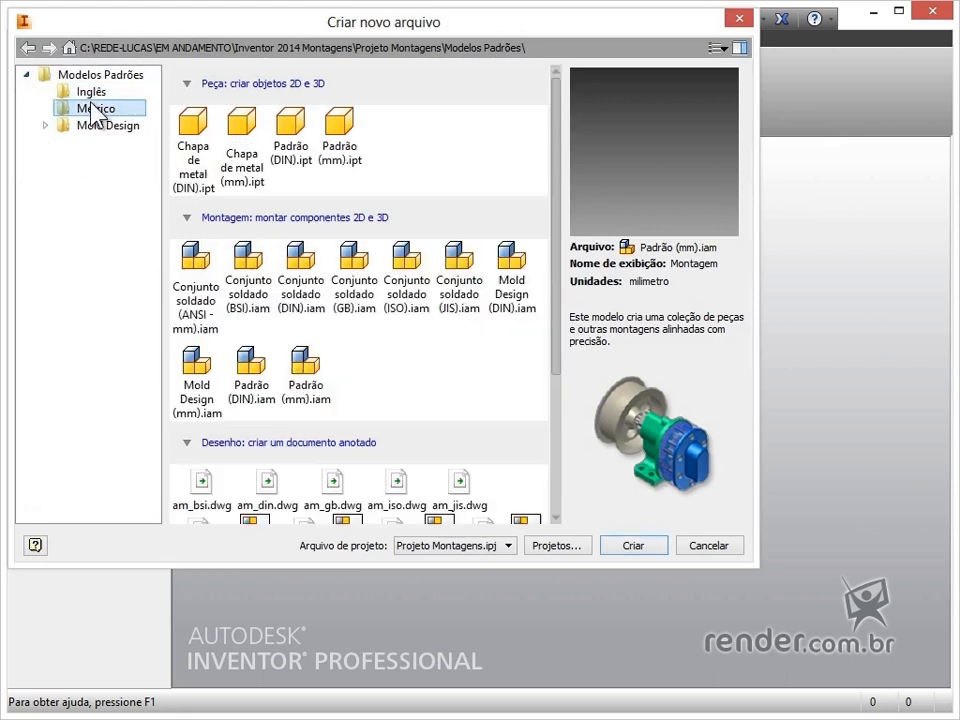
{"action": "left_click", "coordinate": [322, 378]}
{"action": "left_click", "coordinate": [634, 546]}
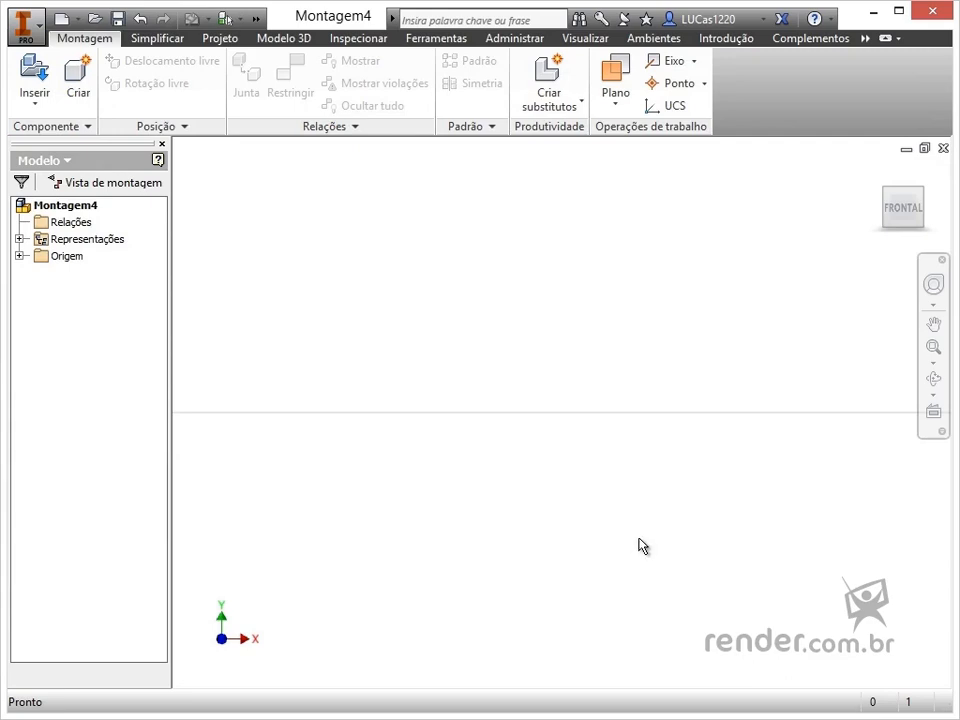
{"action": "mouse_move", "coordinate": [893, 187]}
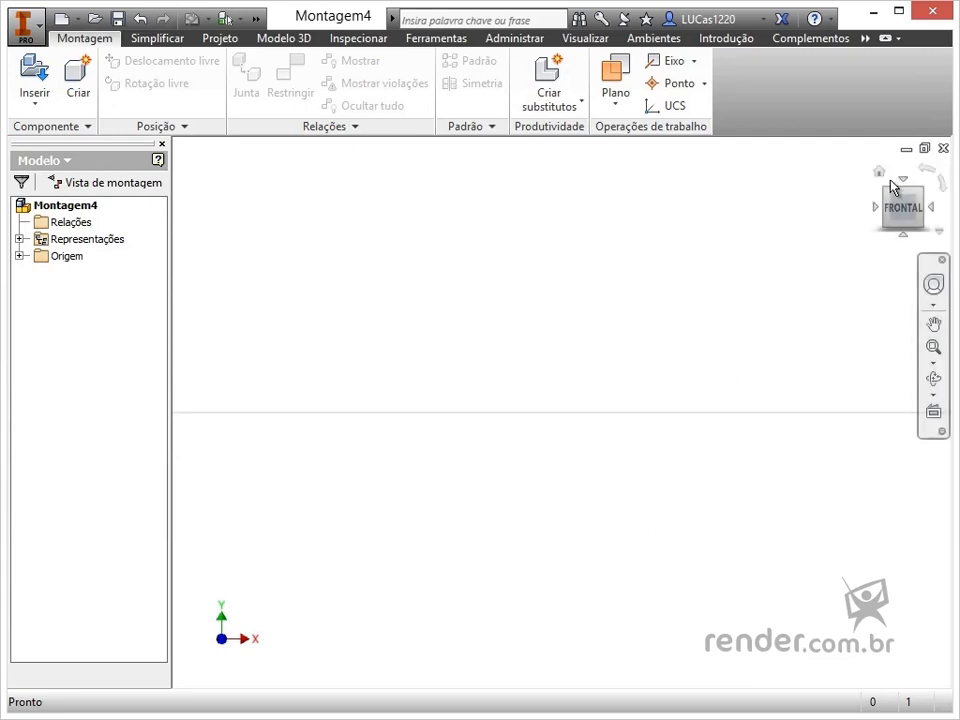
{"action": "left_click", "coordinate": [942, 148]}
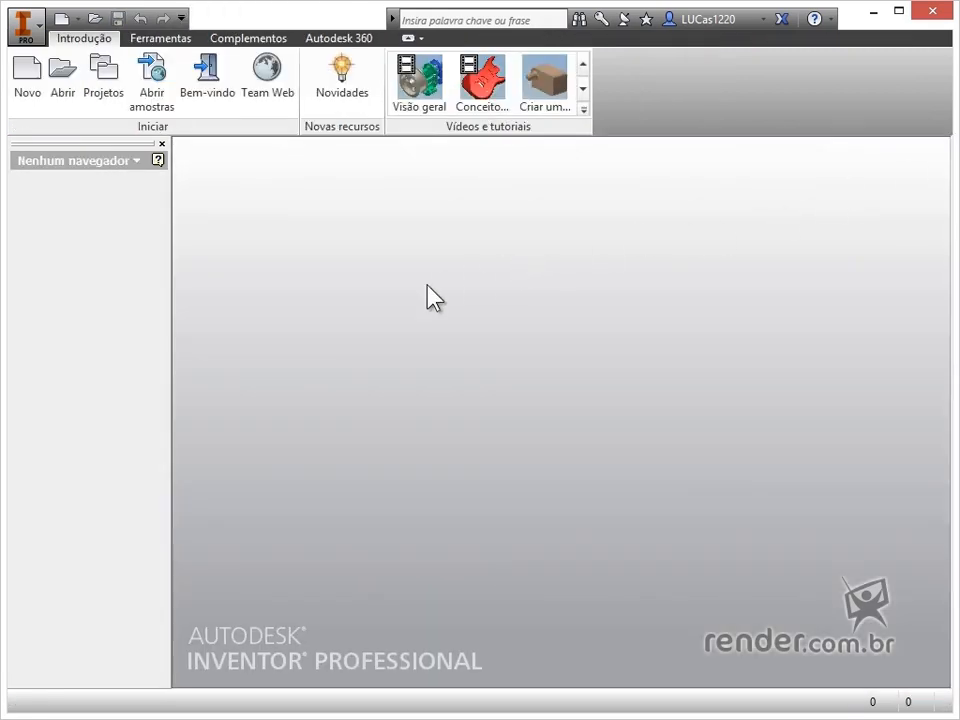
Step: Switch to File Explorer and open Montagem Cadeira de Rodas.iam from the m1aula2_Cadeira de Roda_IV2014 folder in Inventor, displayed in the home view
{"action": "key", "text": "alt+Tab"}
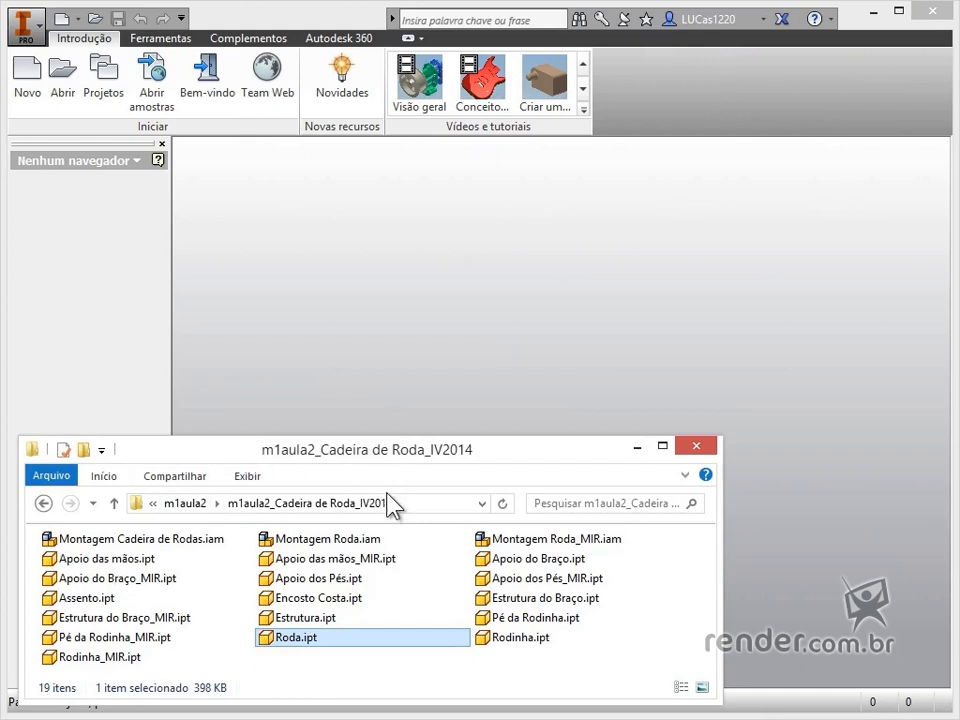
{"action": "left_click_drag", "start_coordinate": [140, 540], "coordinate": [430, 412]}
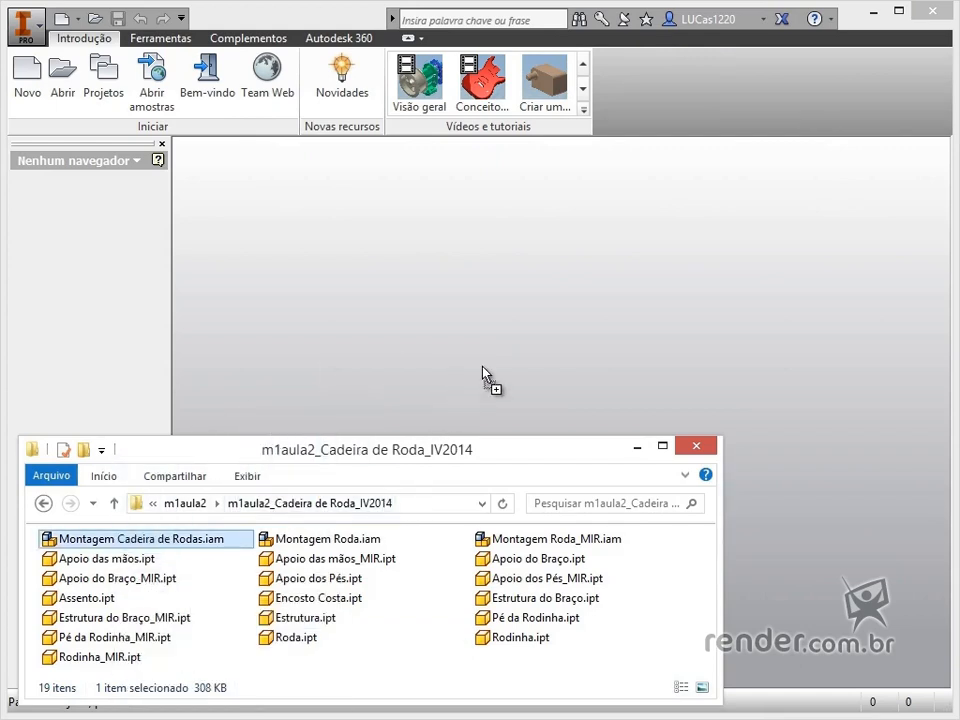
{"action": "left_click_drag", "start_coordinate": [482, 370], "coordinate": [569, 379]}
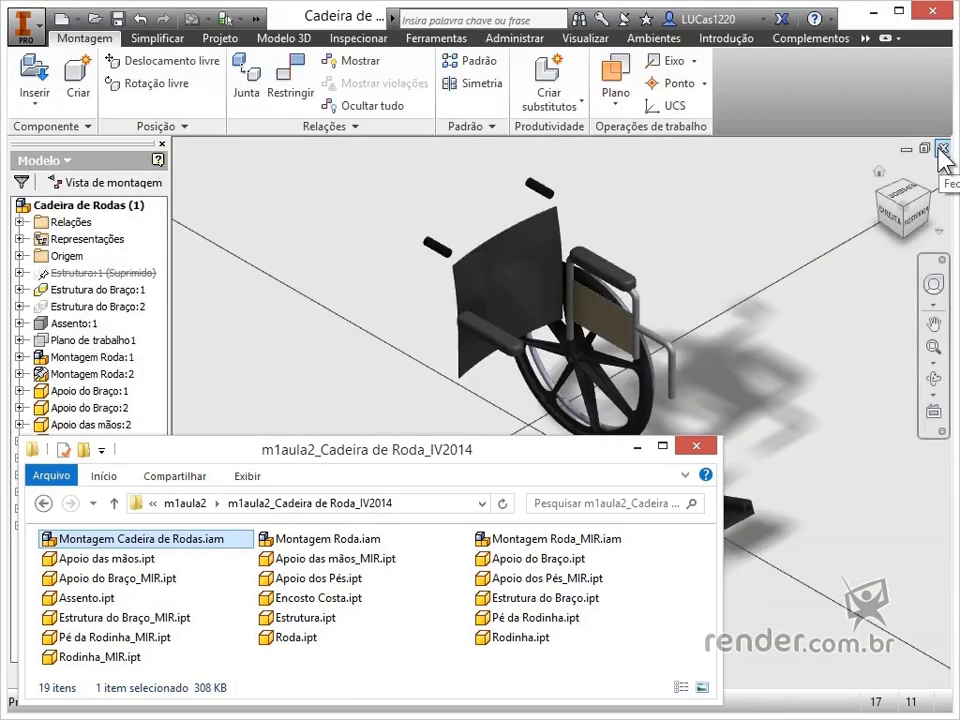
{"action": "left_click", "coordinate": [636, 447]}
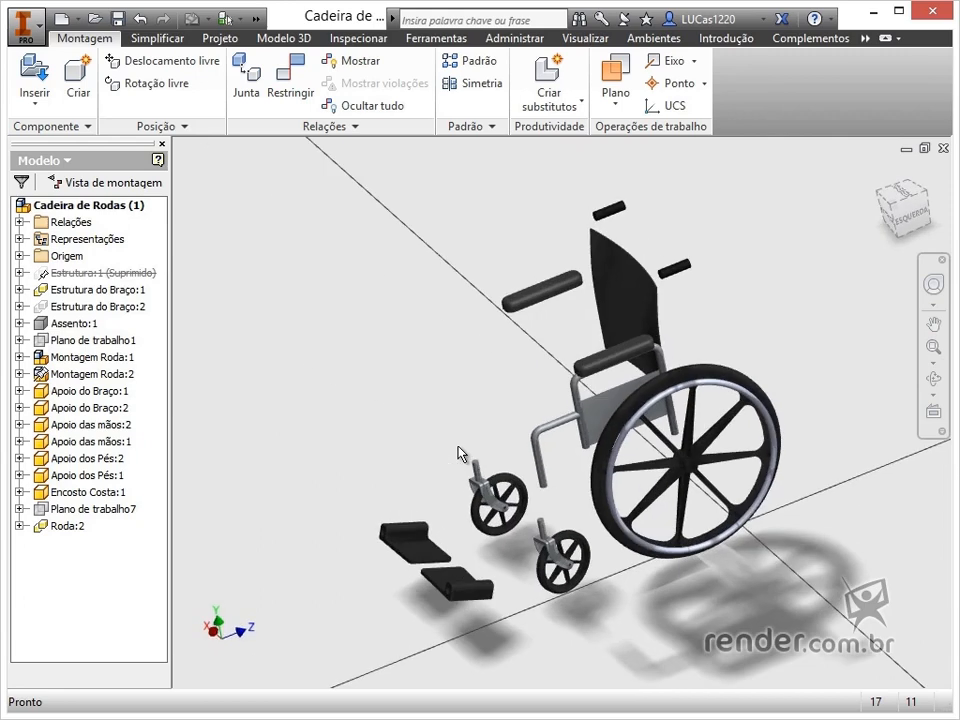
{"action": "left_click", "coordinate": [880, 183]}
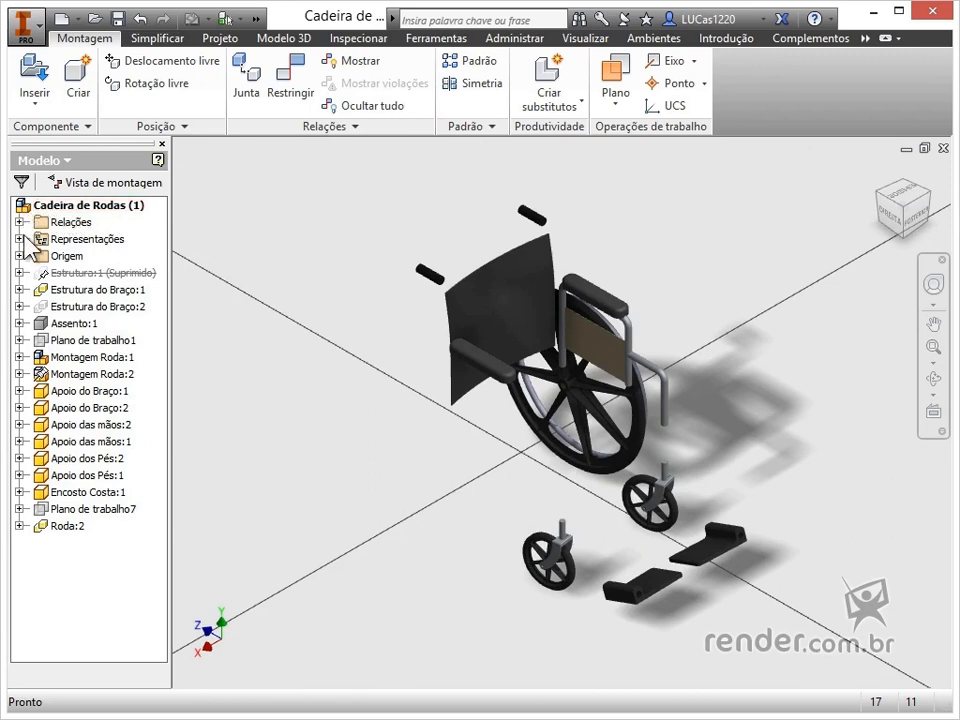
Step: Examine the component types in the model tree by highlighting both Apoio das mãos parts, the top-level assembly and both Apoio do Braço parts
{"action": "left_click", "coordinate": [66, 446]}
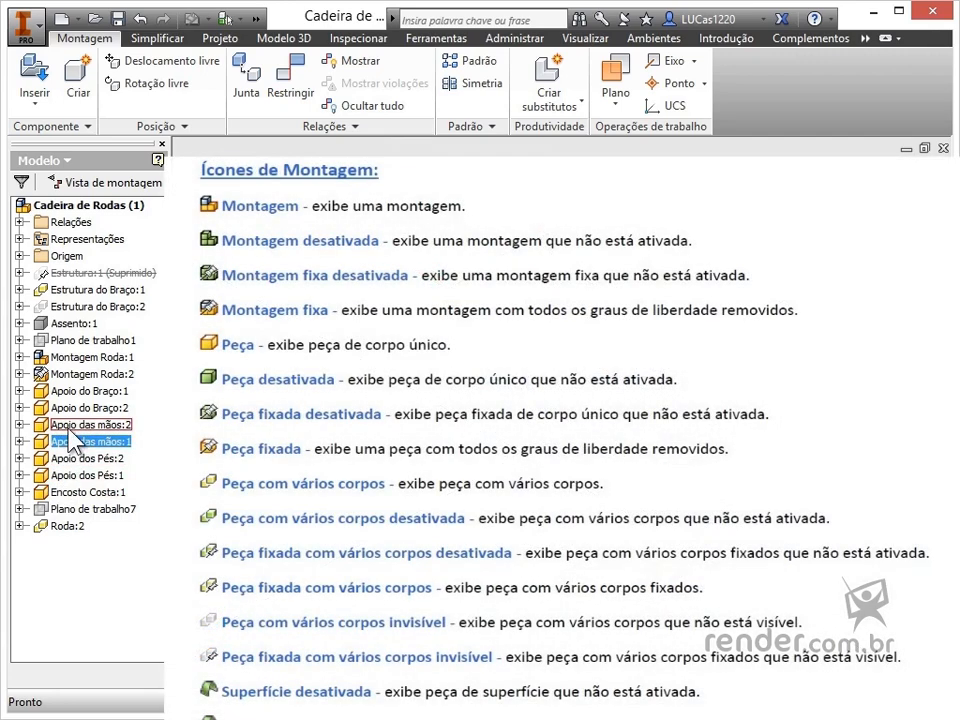
{"action": "left_click", "coordinate": [69, 428]}
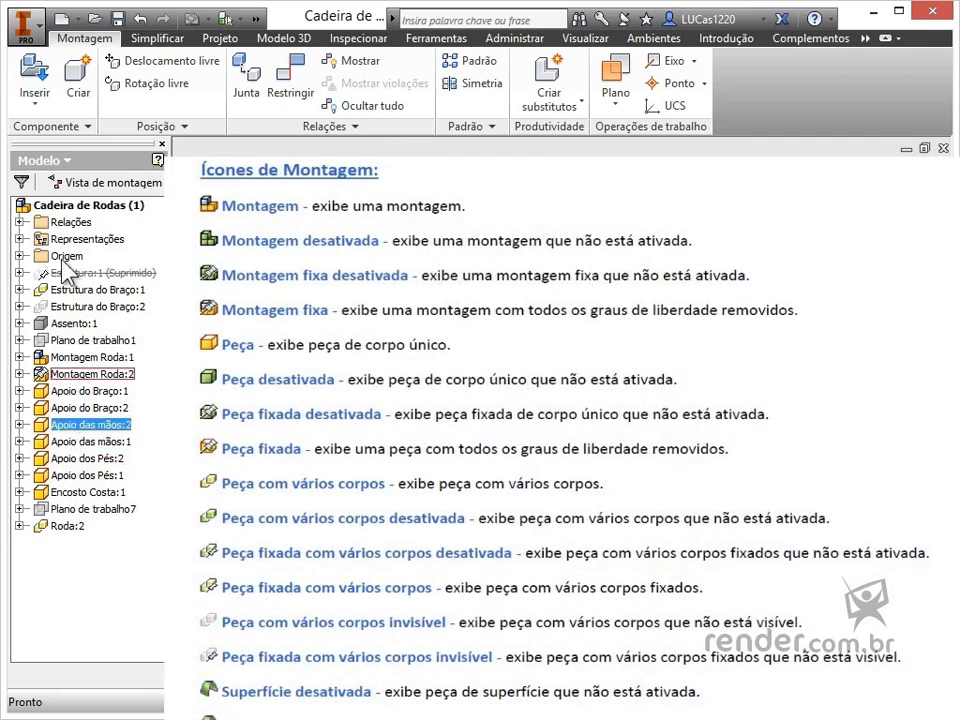
{"action": "left_click", "coordinate": [29, 208]}
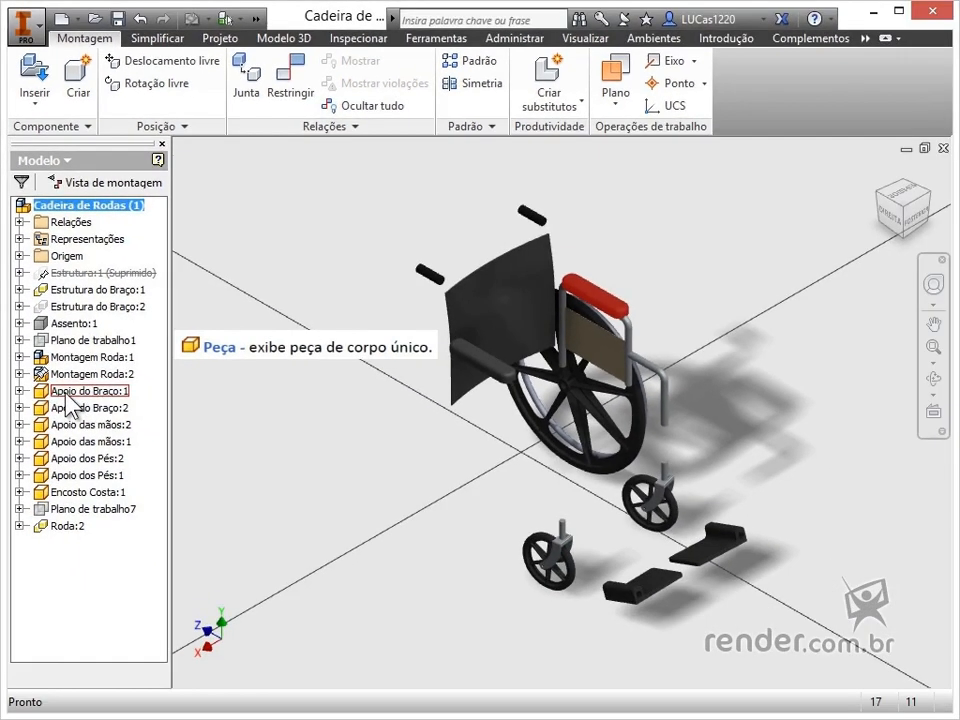
{"action": "left_click", "coordinate": [68, 391]}
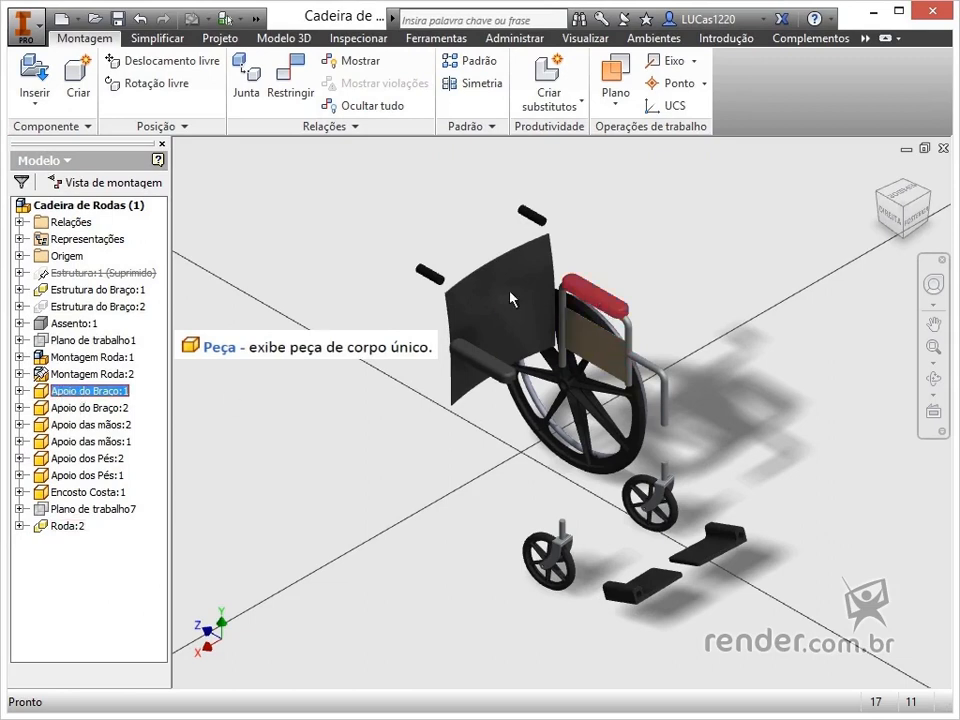
{"action": "left_click", "coordinate": [84, 409]}
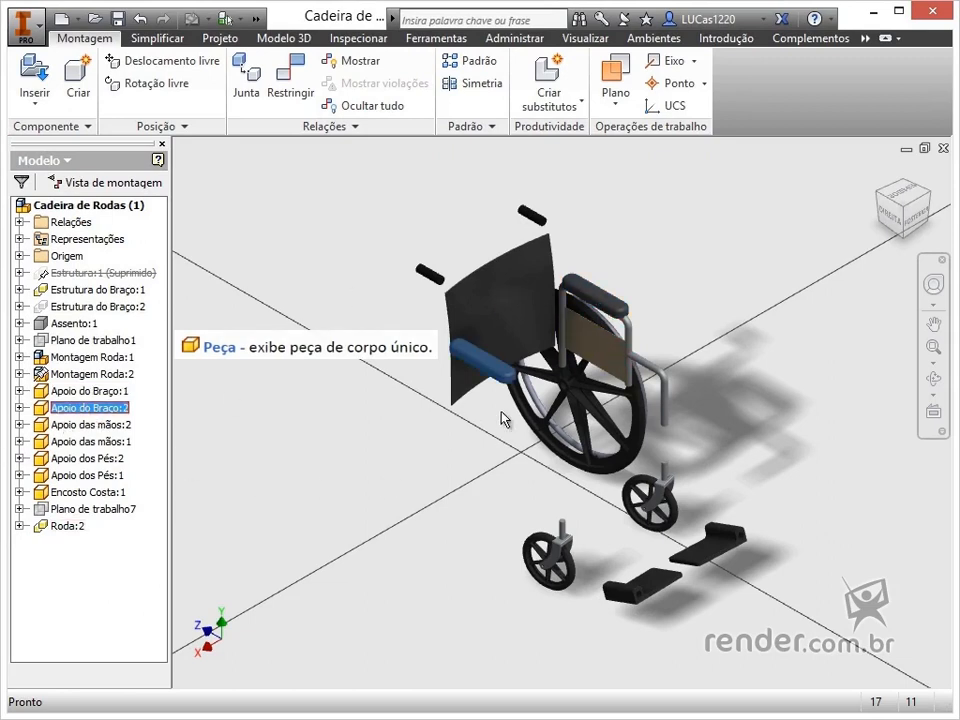
Step: Examine the contents of the Montagem Roda:1 subassembly in the tree and in its own window, and return to the wheelchair assembly
{"action": "left_click", "coordinate": [19, 357]}
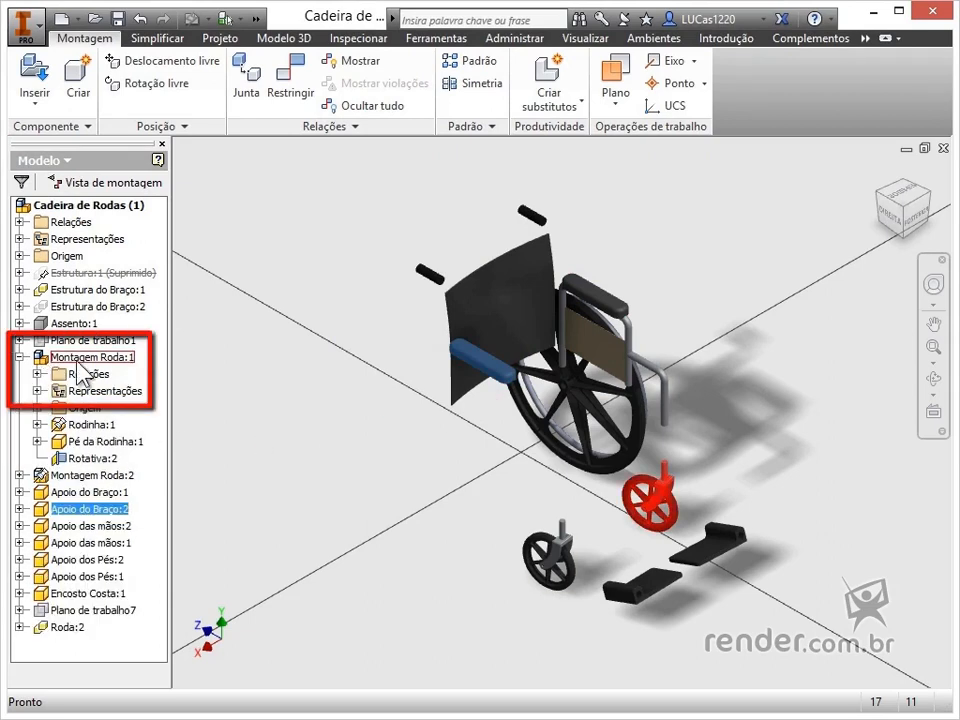
{"action": "left_click", "coordinate": [19, 357]}
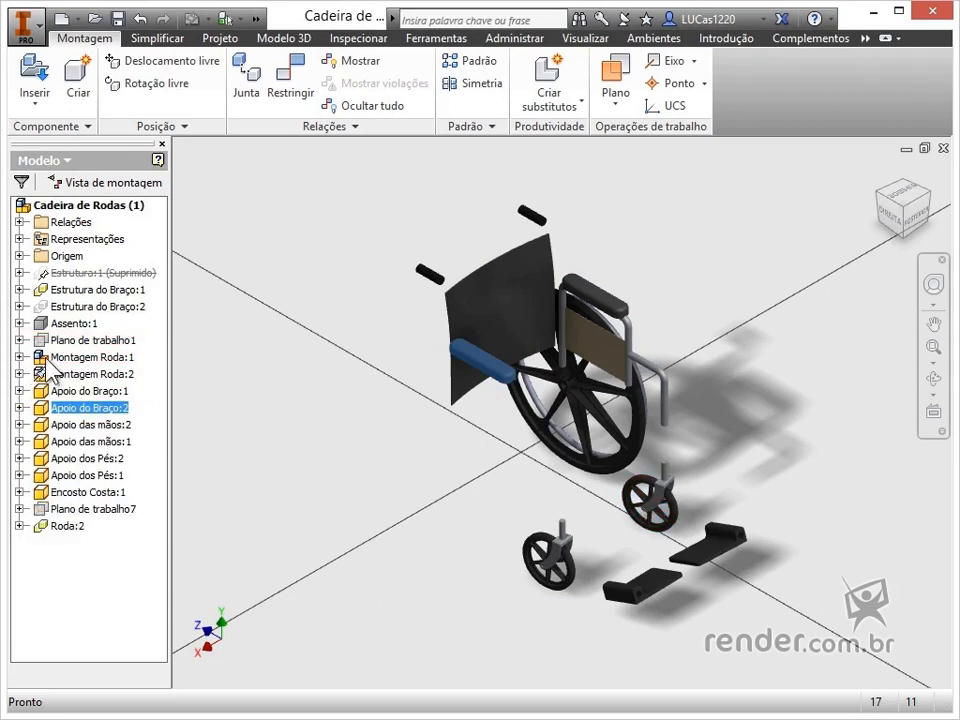
{"action": "right_click", "coordinate": [46, 357]}
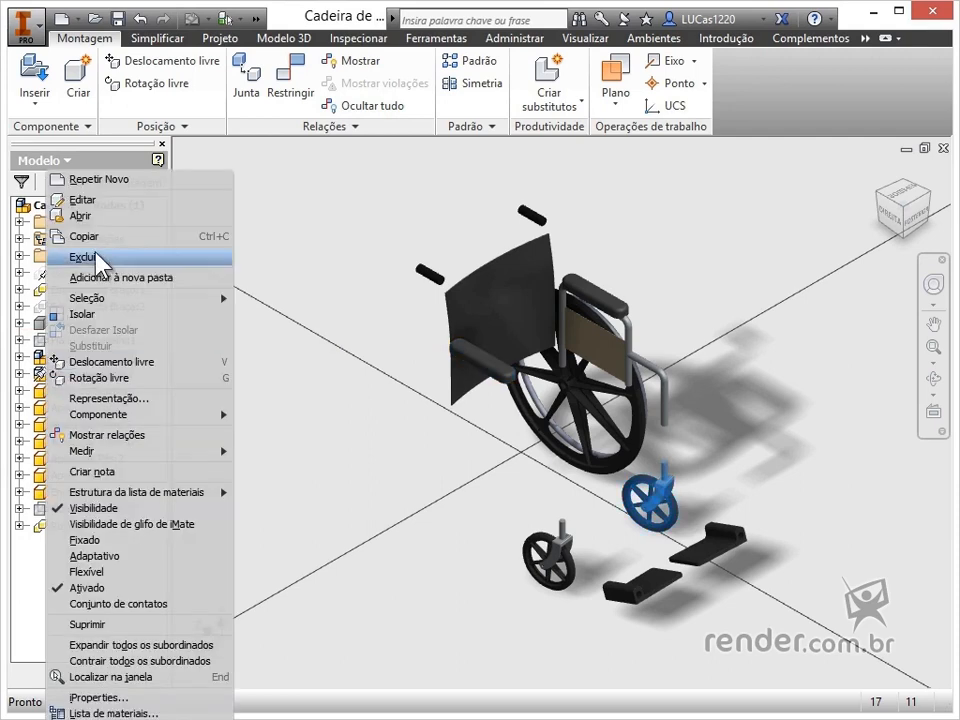
{"action": "left_click", "coordinate": [90, 216]}
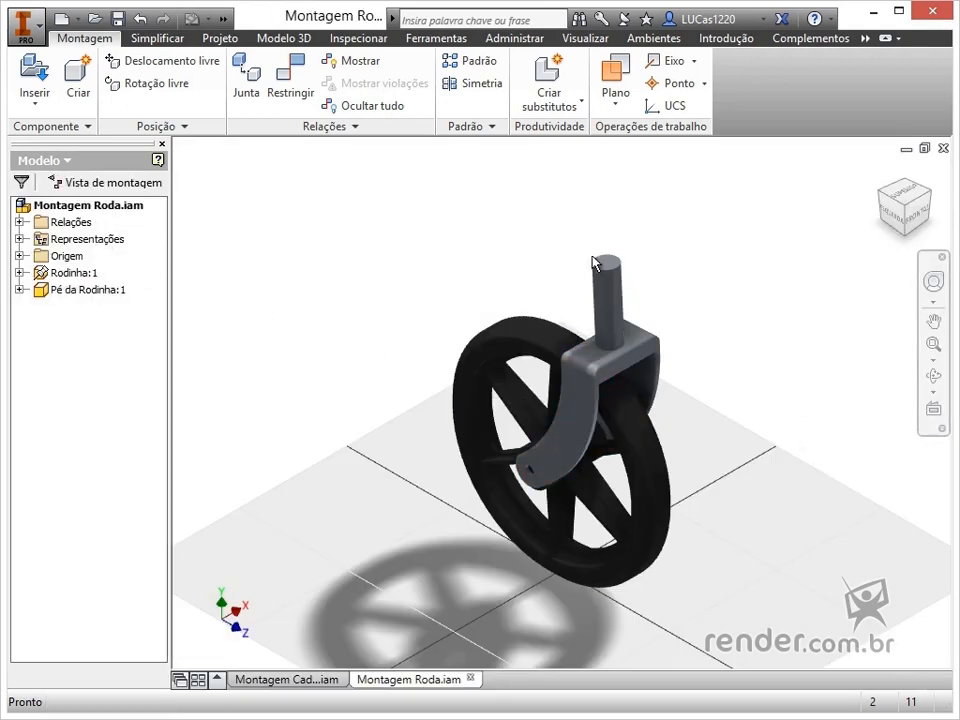
{"action": "left_click", "coordinate": [76, 207]}
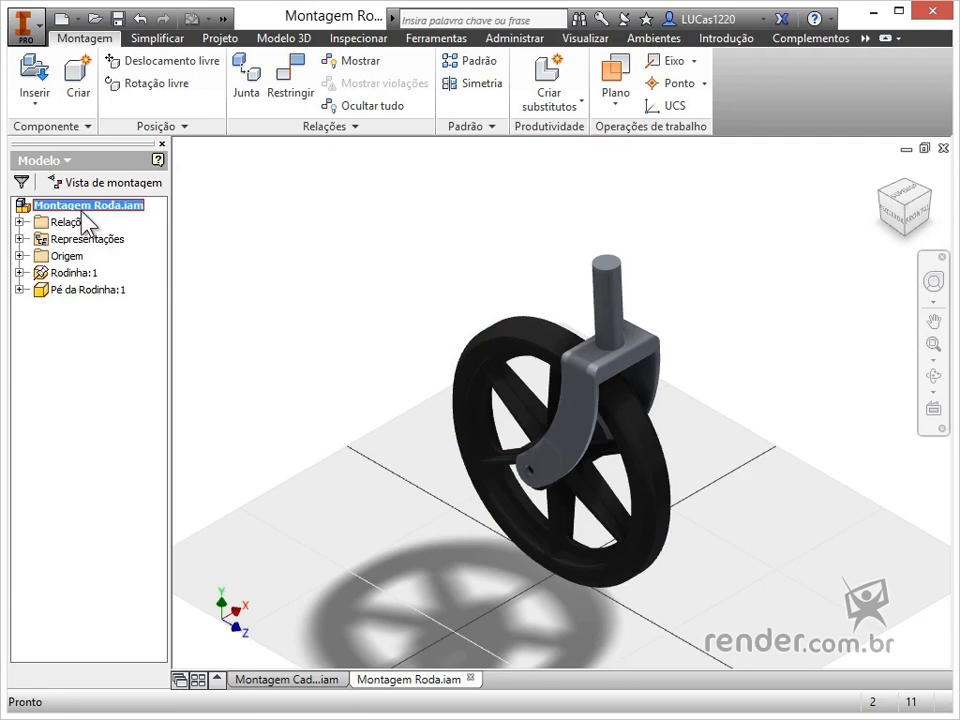
{"action": "left_click", "coordinate": [943, 148]}
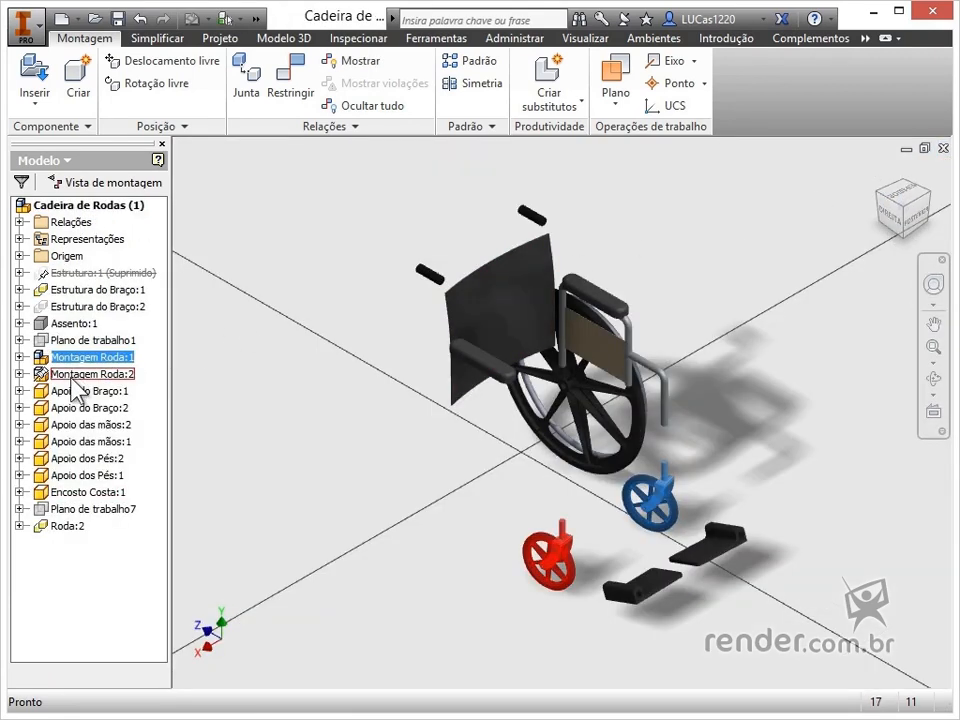
Step: Compare the Montagem Roda:1 and Montagem Roda:2 subassemblies by highlighting each one in the model
{"action": "left_click", "coordinate": [78, 380]}
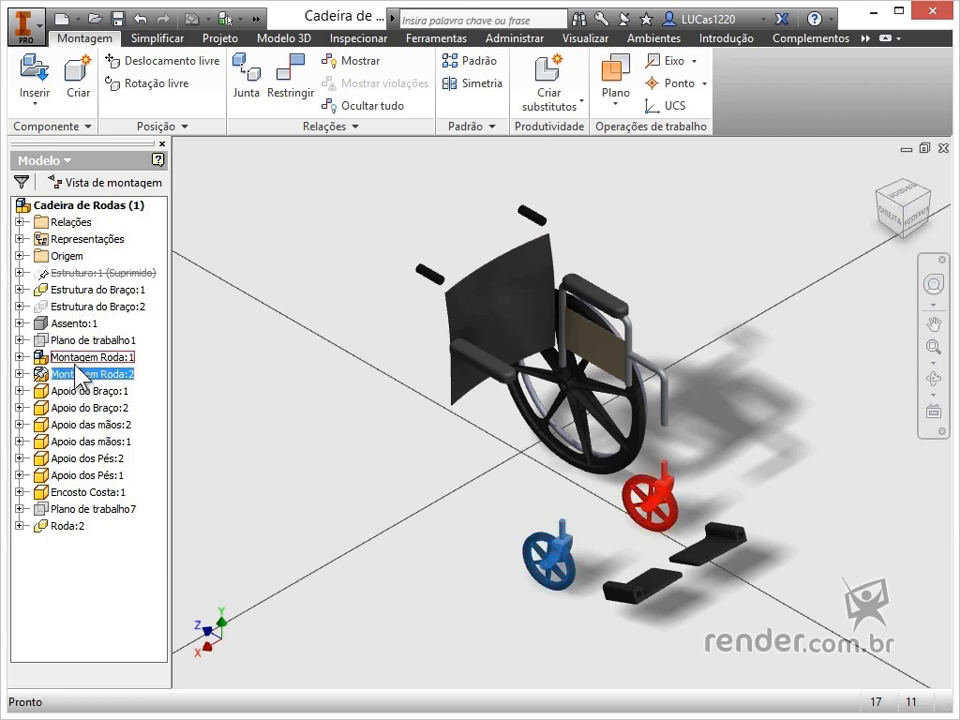
{"action": "left_click", "coordinate": [84, 366]}
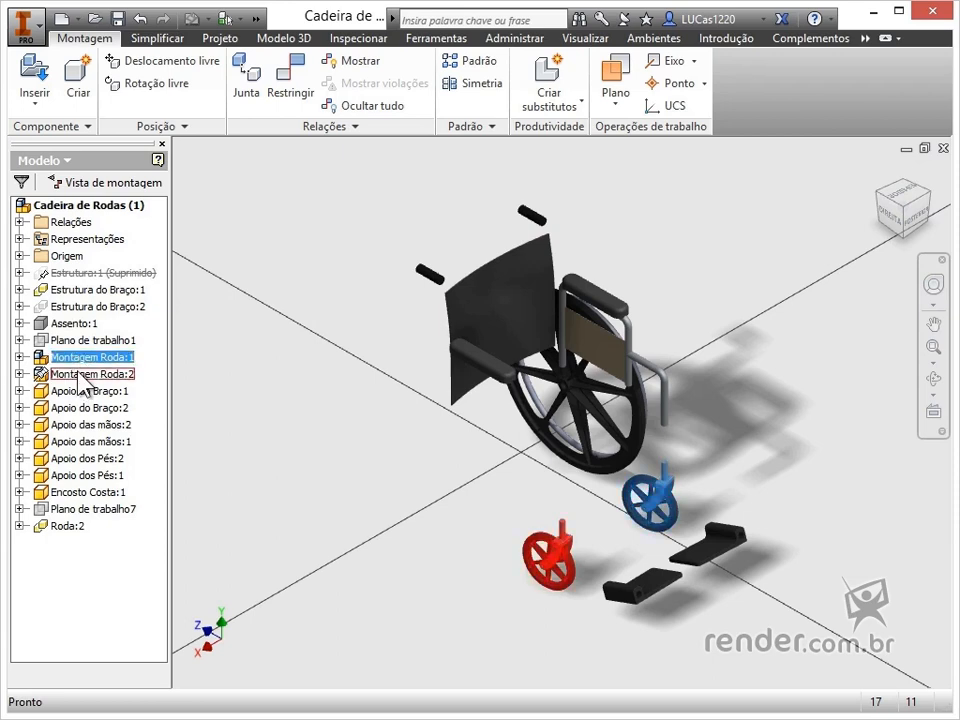
{"action": "left_click", "coordinate": [79, 376]}
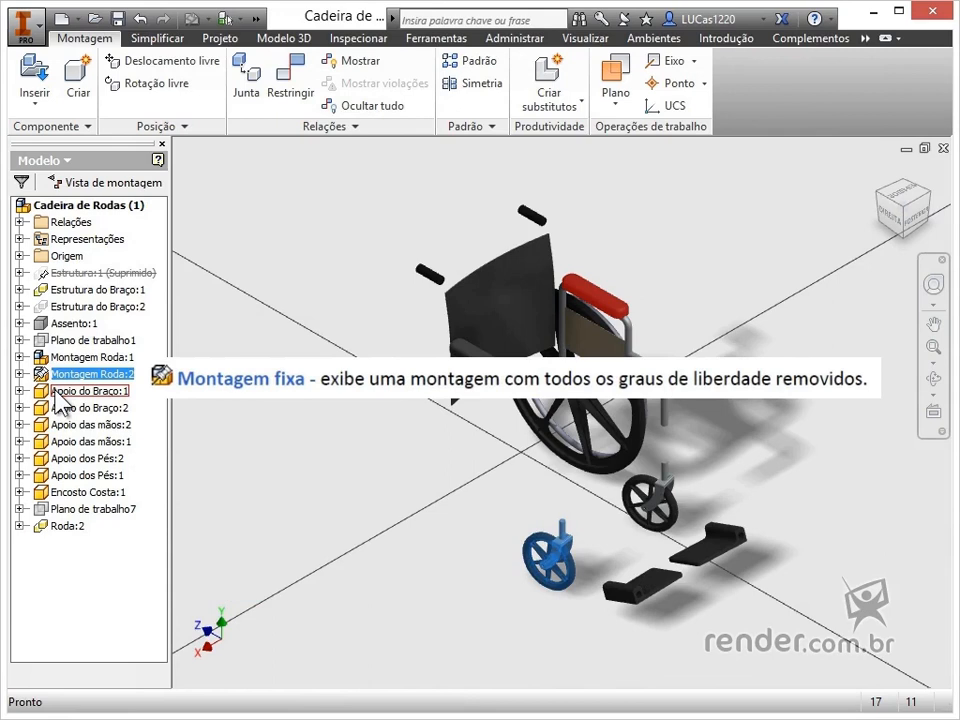
Step: Ground the Apoio dos Pés:2 footrest and swing the Apoio dos Pés:1 footrest downward to compare their freedom of movement
{"action": "left_click", "coordinate": [70, 460]}
{"action": "right_click", "coordinate": [68, 462]}
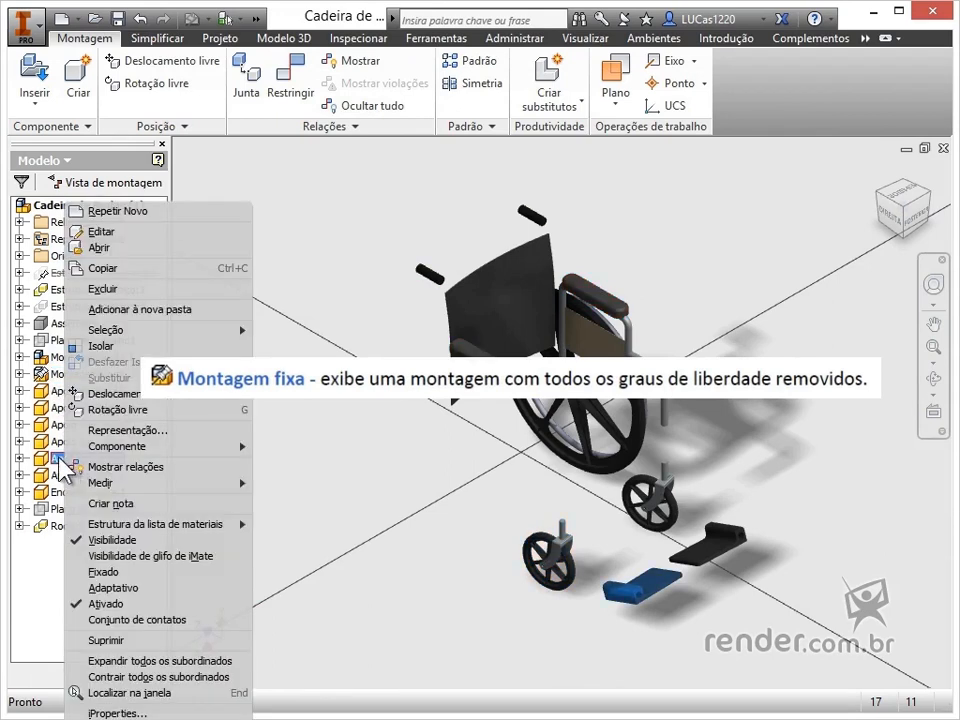
{"action": "left_click", "coordinate": [133, 572]}
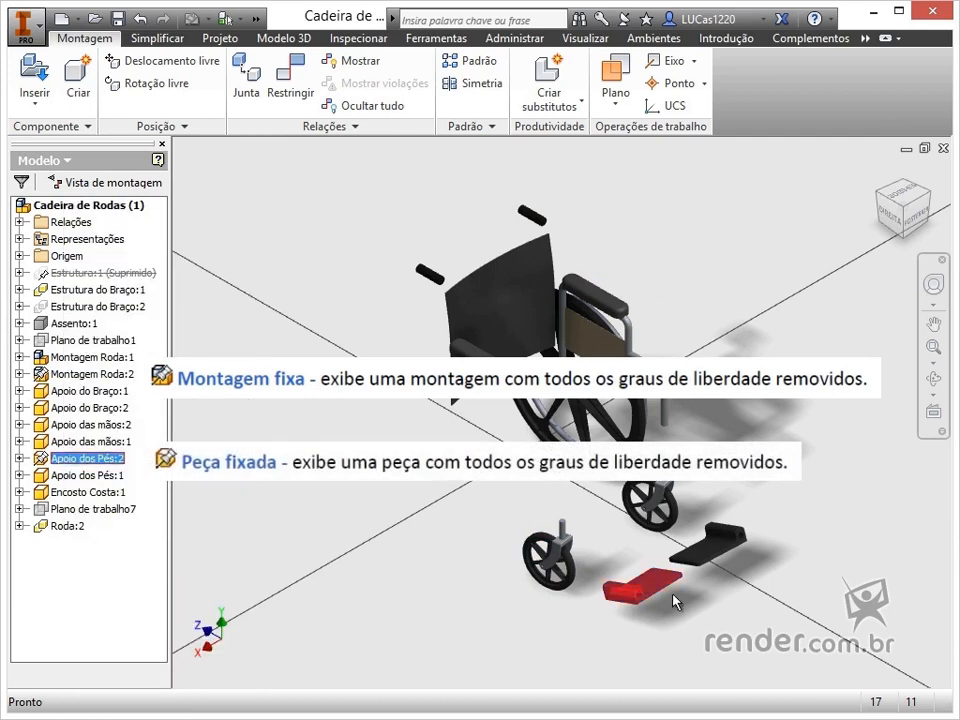
{"action": "left_click_drag", "start_coordinate": [698, 552], "coordinate": [709, 587]}
{"action": "left_click", "coordinate": [661, 587]}
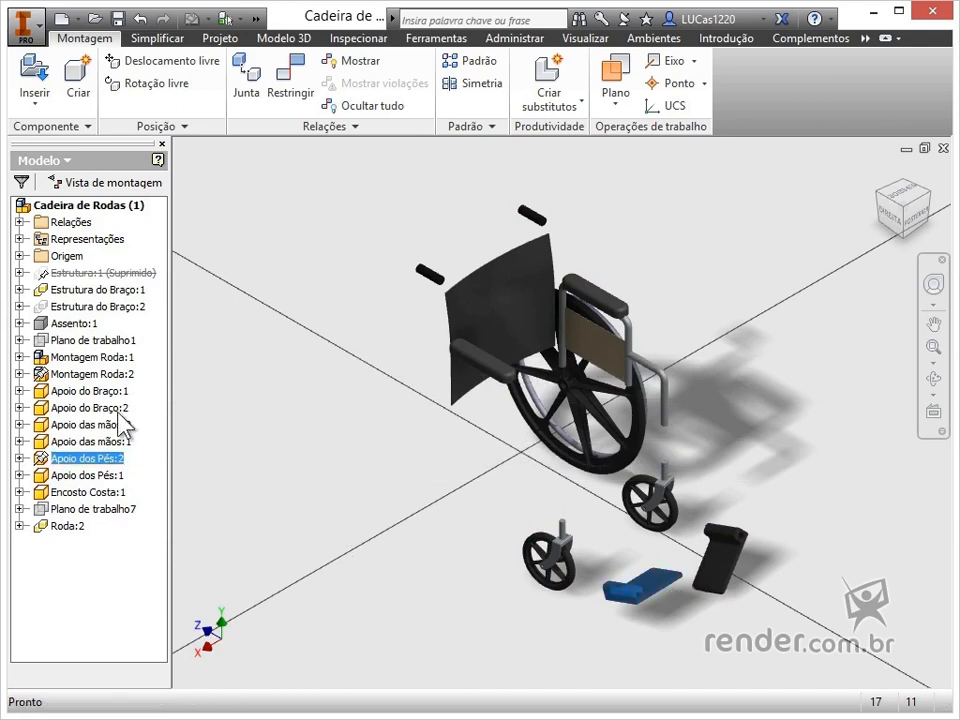
Step: Turn on the visibility of the Estrutura do Braço:2 and Assento:1 components
{"action": "left_click", "coordinate": [68, 307]}
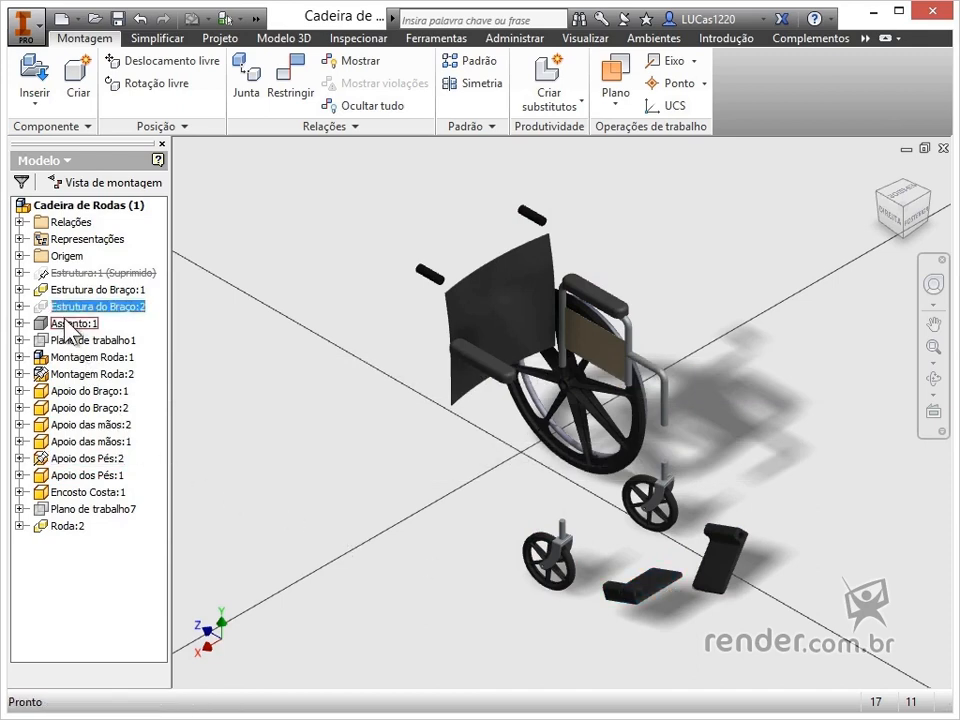
{"action": "left_click", "coordinate": [65, 323]}
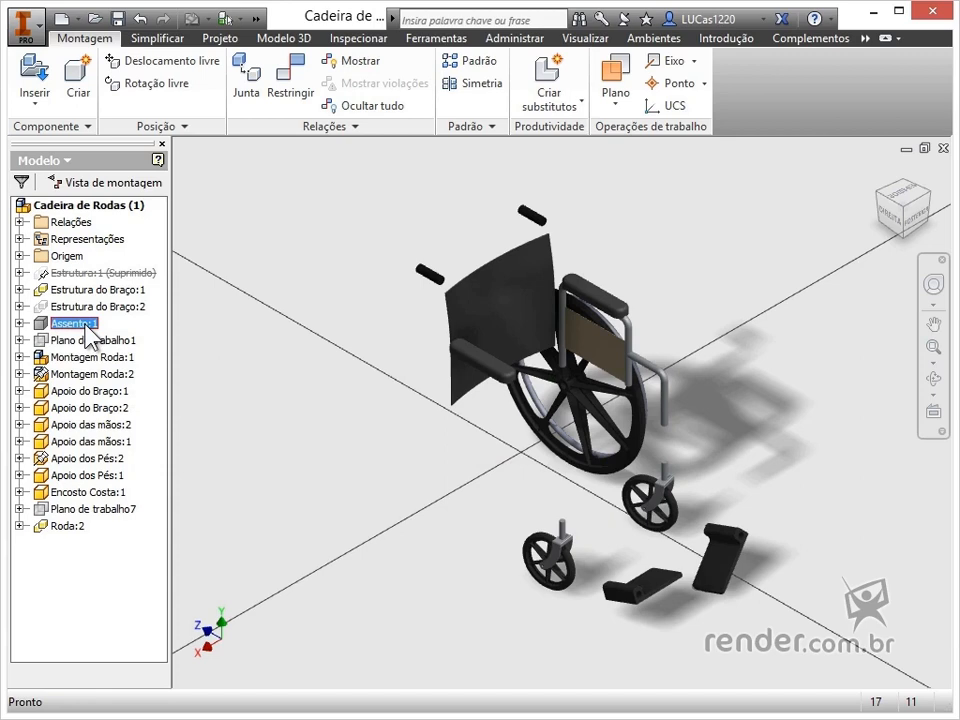
{"action": "left_click", "coordinate": [86, 308]}
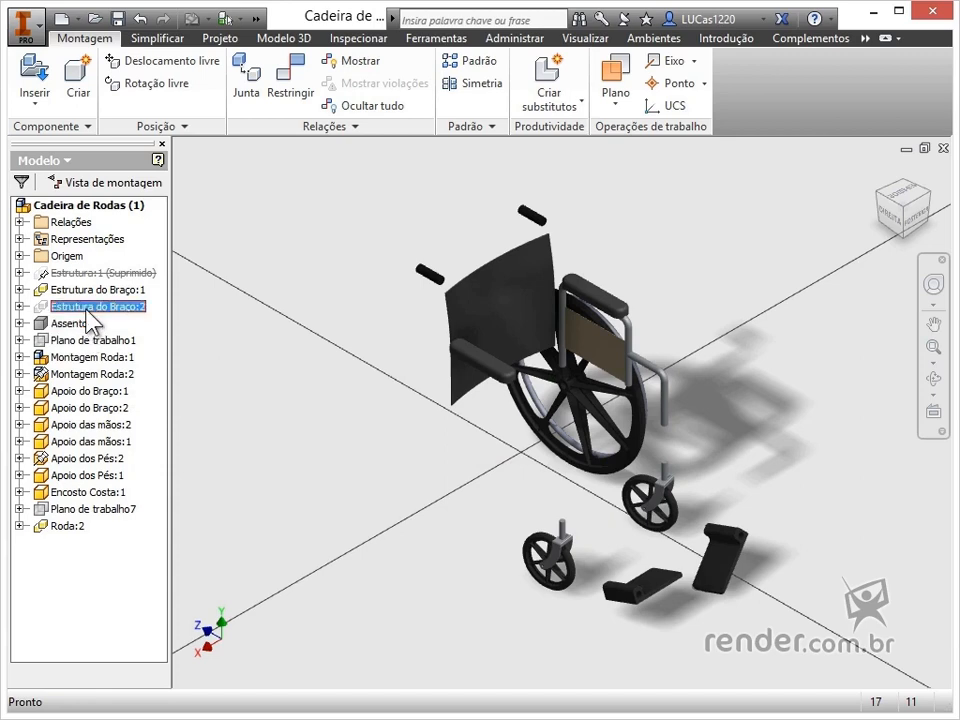
{"action": "right_click", "coordinate": [93, 318]}
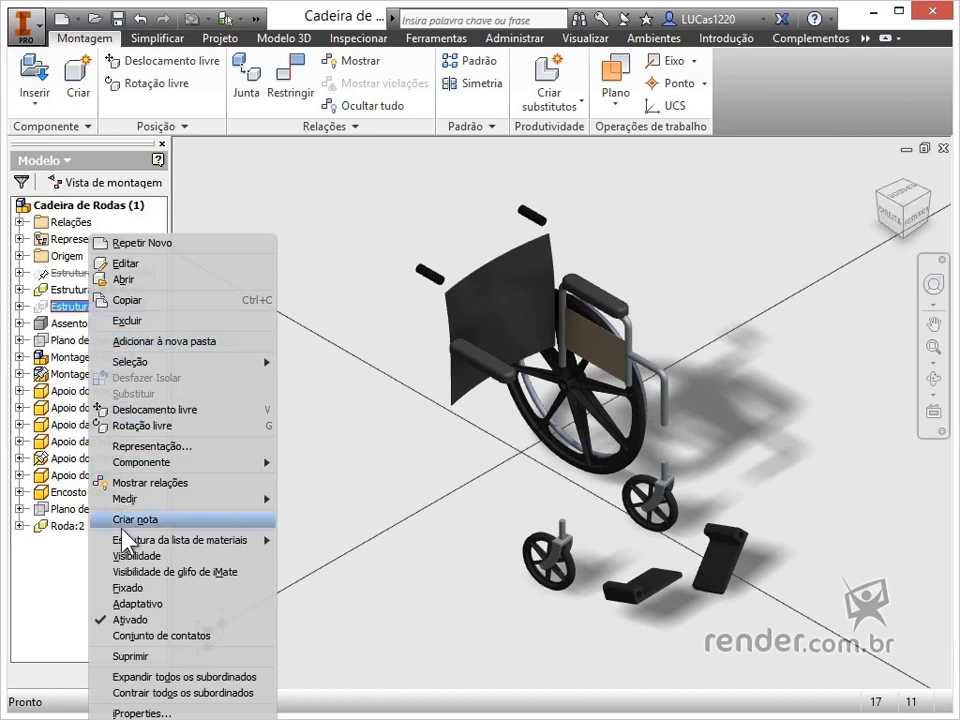
{"action": "left_click", "coordinate": [131, 557]}
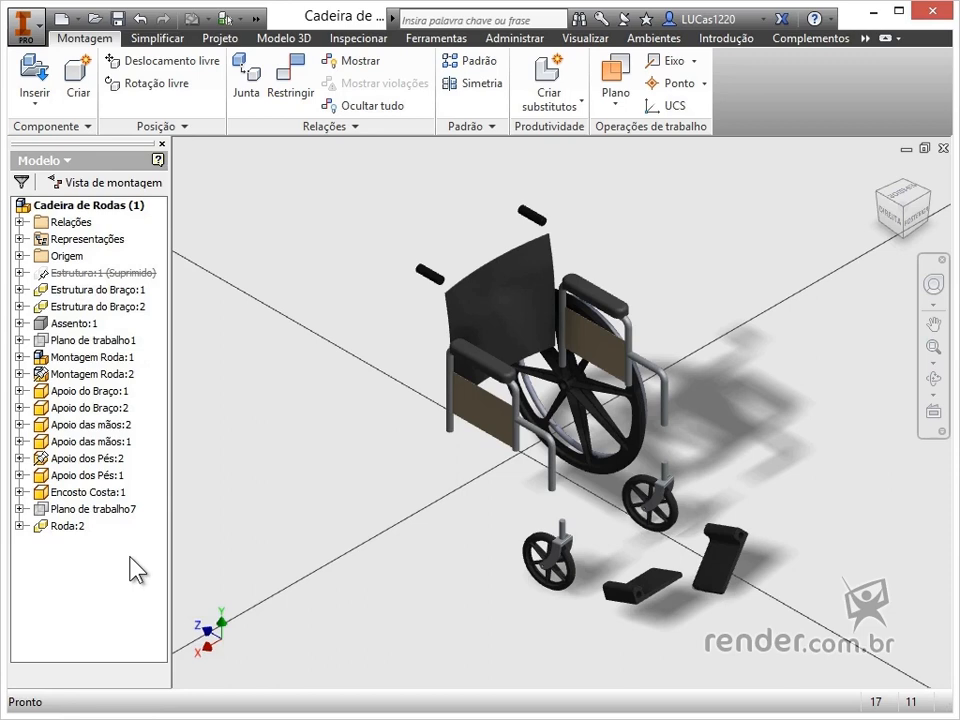
{"action": "right_click", "coordinate": [80, 325]}
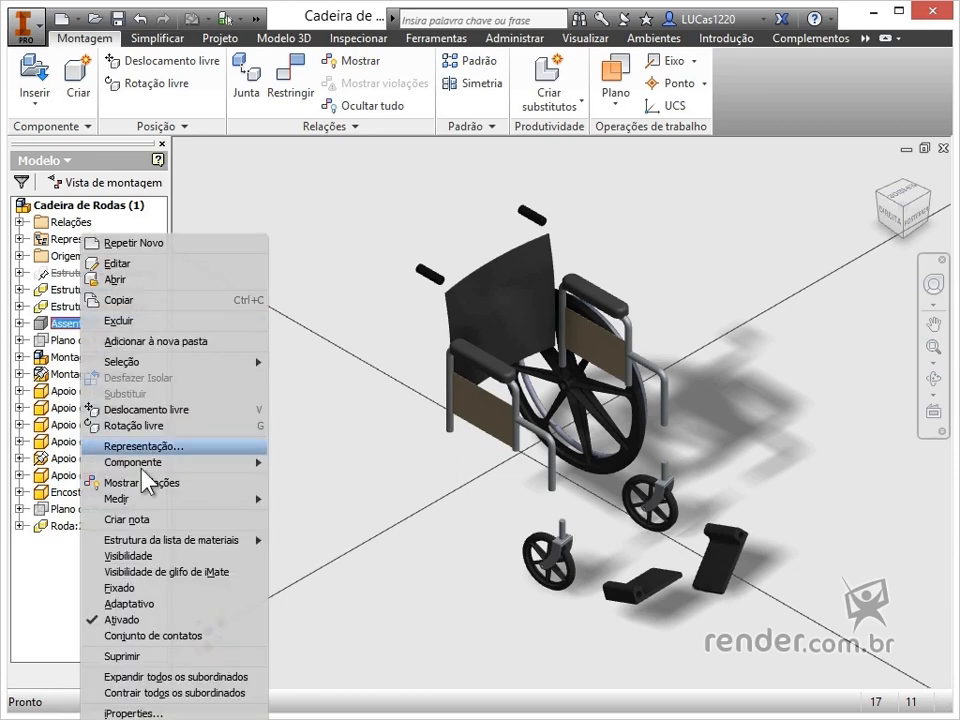
{"action": "left_click", "coordinate": [136, 568]}
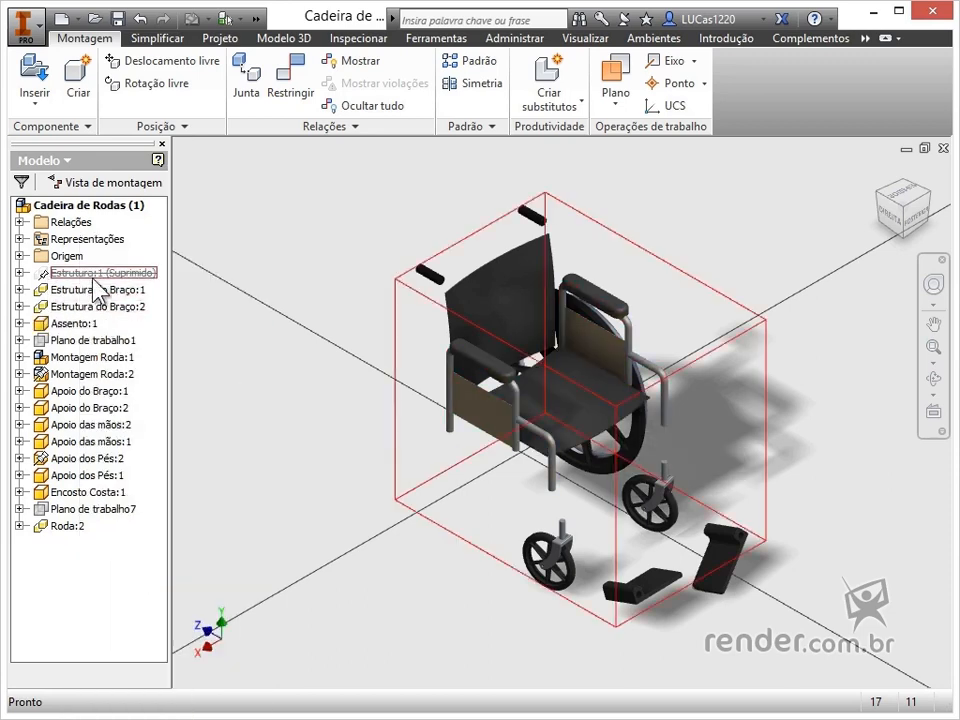
Step: Select the suppressed Estrutura:1 component and expand its list of relationships in the model tree
{"action": "left_click", "coordinate": [82, 277]}
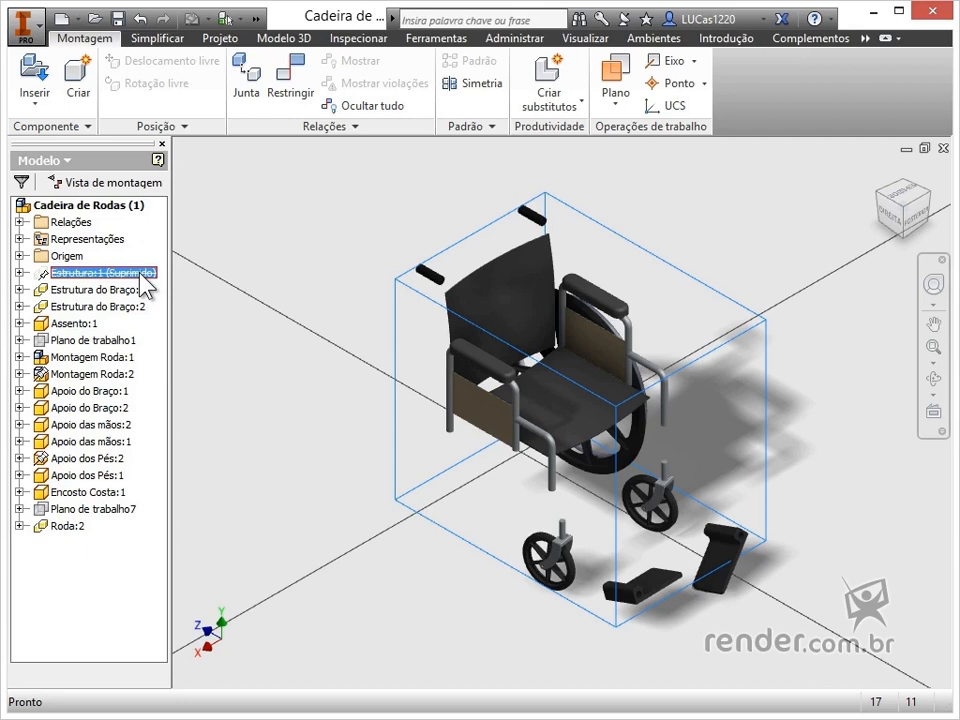
{"action": "left_click", "coordinate": [19, 272]}
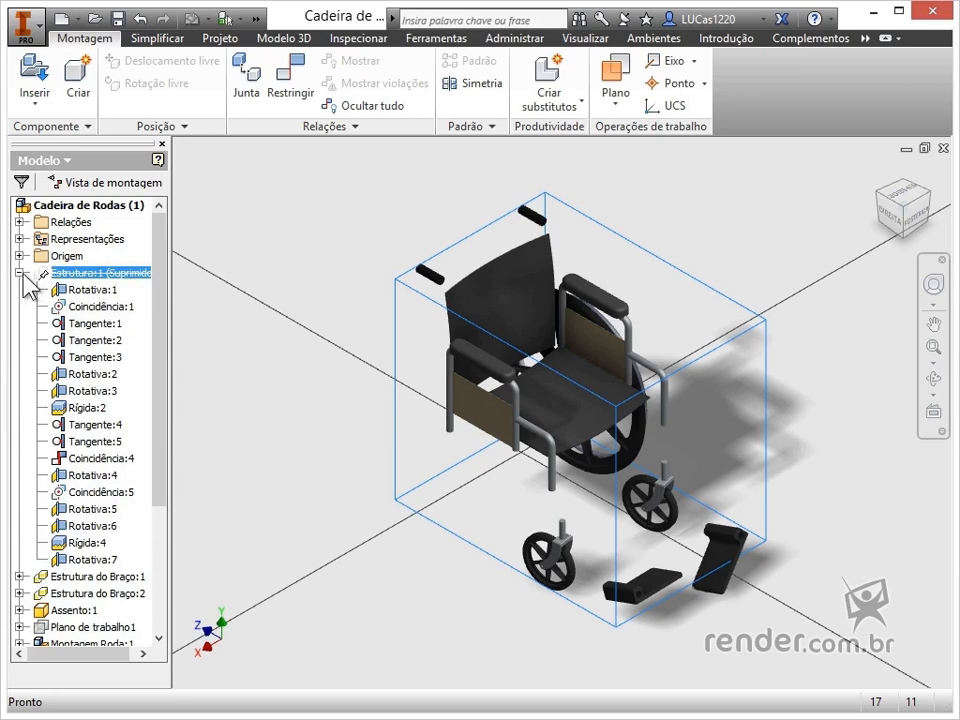
Step: Unsuppress the Estrutura:1 component and swing the Apoio dos Pés:1 footrest to a roughly horizontal position
{"action": "left_click", "coordinate": [19, 272]}
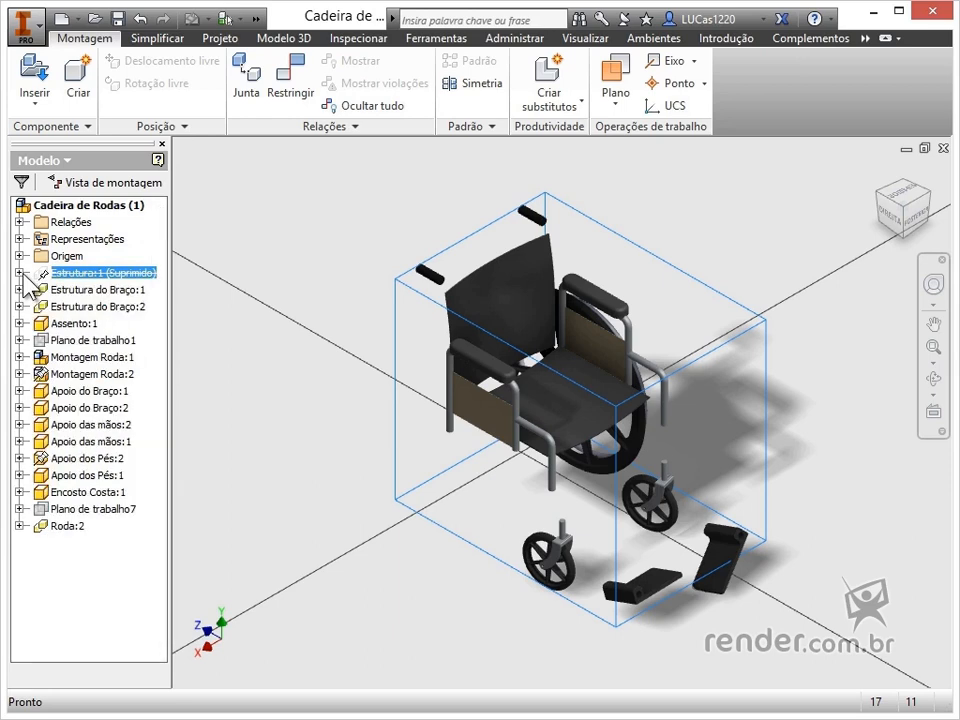
{"action": "right_click", "coordinate": [123, 271]}
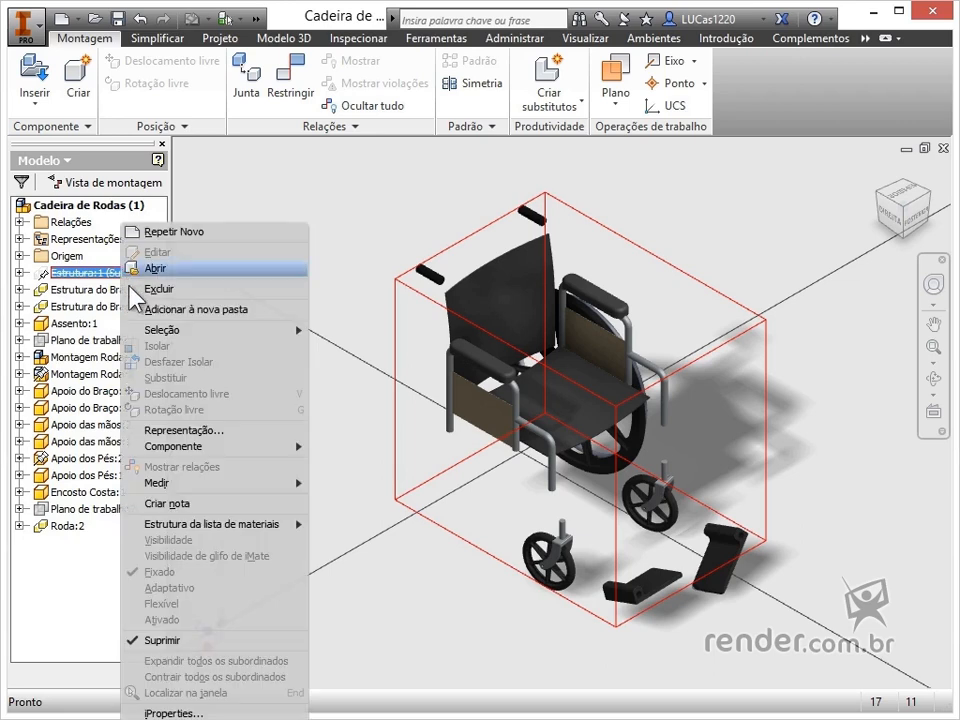
{"action": "left_click", "coordinate": [163, 641]}
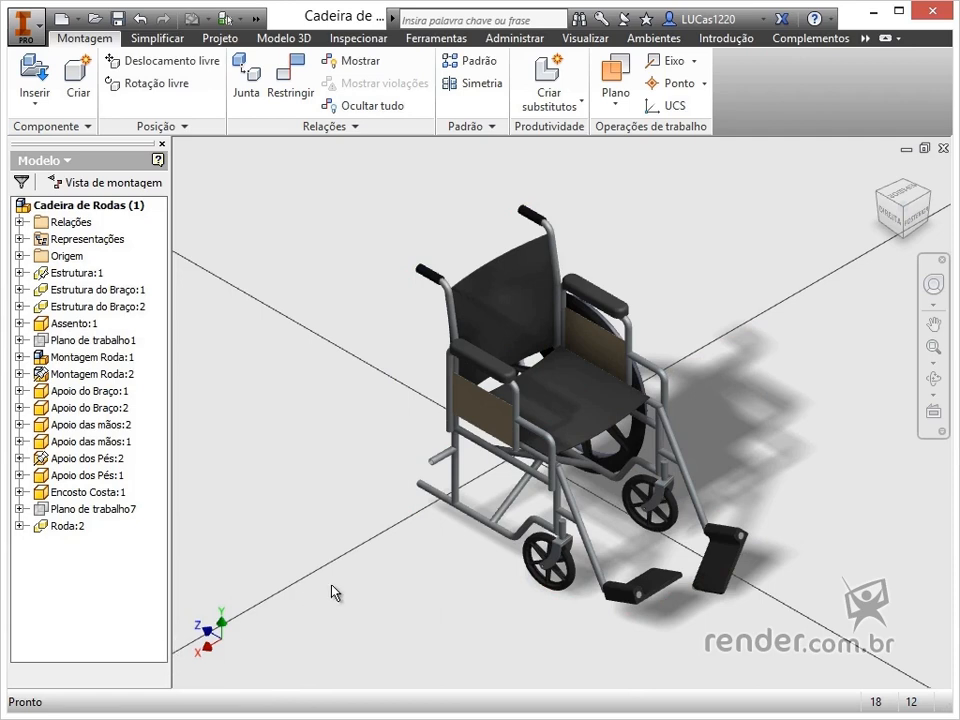
{"action": "middle_click_drag", "start_coordinate": [335, 592], "coordinate": [485, 613], "text": "shift"}
{"action": "left_click_drag", "start_coordinate": [537, 617], "coordinate": [521, 594]}
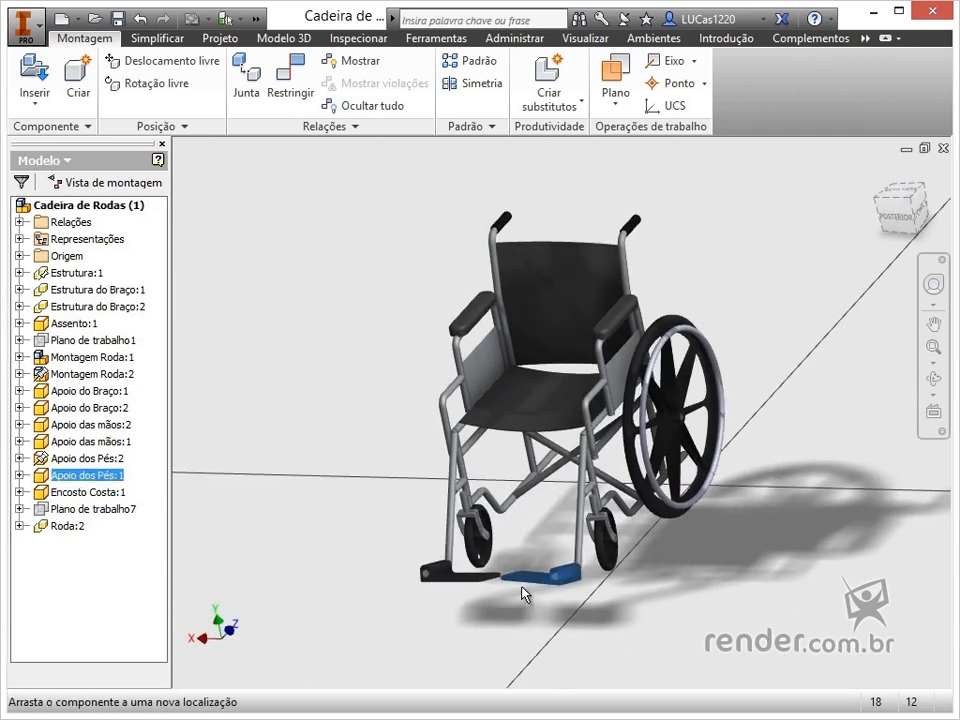
Step: Open the Roda:2 wheel part in its own window, examine its separate bodies, and close it to return to the assembly
{"action": "left_click", "coordinate": [44, 527]}
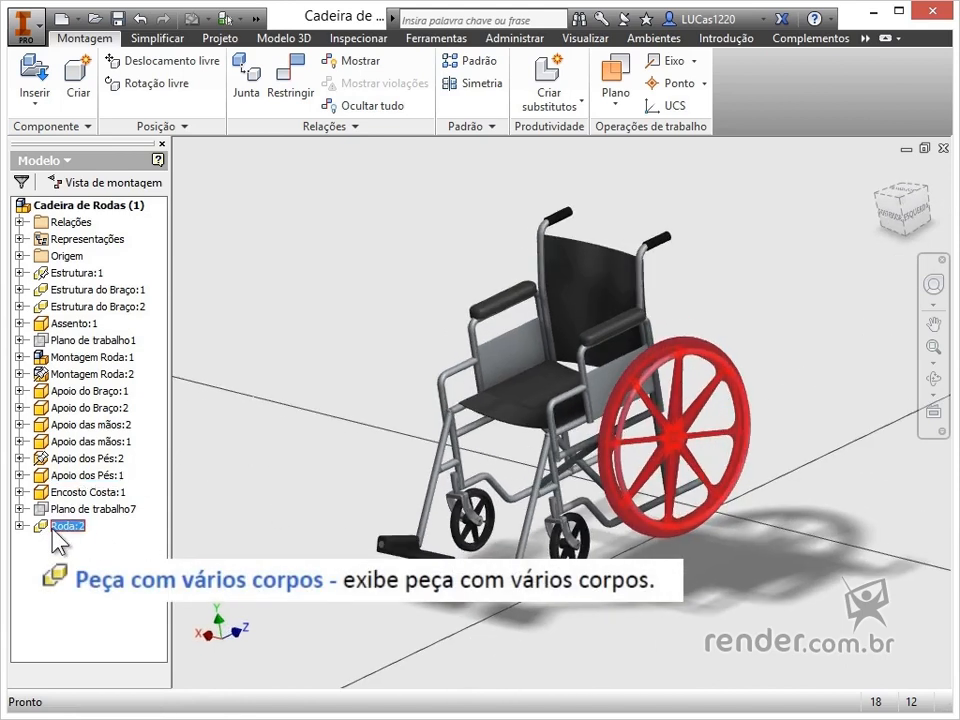
{"action": "right_click", "coordinate": [54, 530]}
{"action": "left_click", "coordinate": [84, 247]}
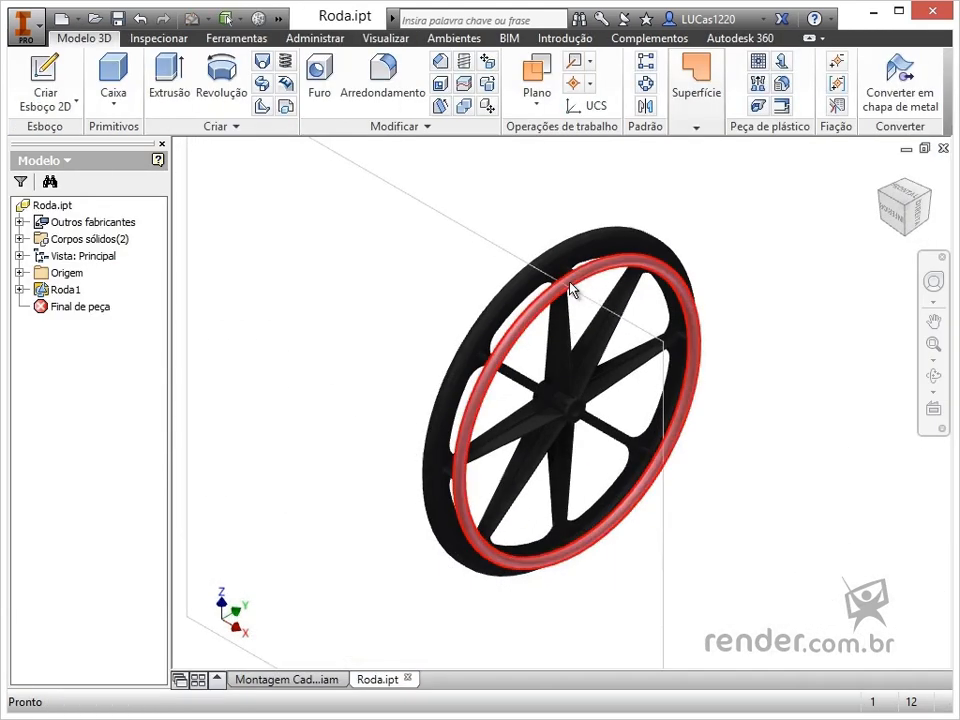
{"action": "left_click", "coordinate": [575, 290]}
{"action": "middle_click_drag", "start_coordinate": [663, 299], "coordinate": [540, 315], "text": "shift"}
{"action": "left_click", "coordinate": [560, 320]}
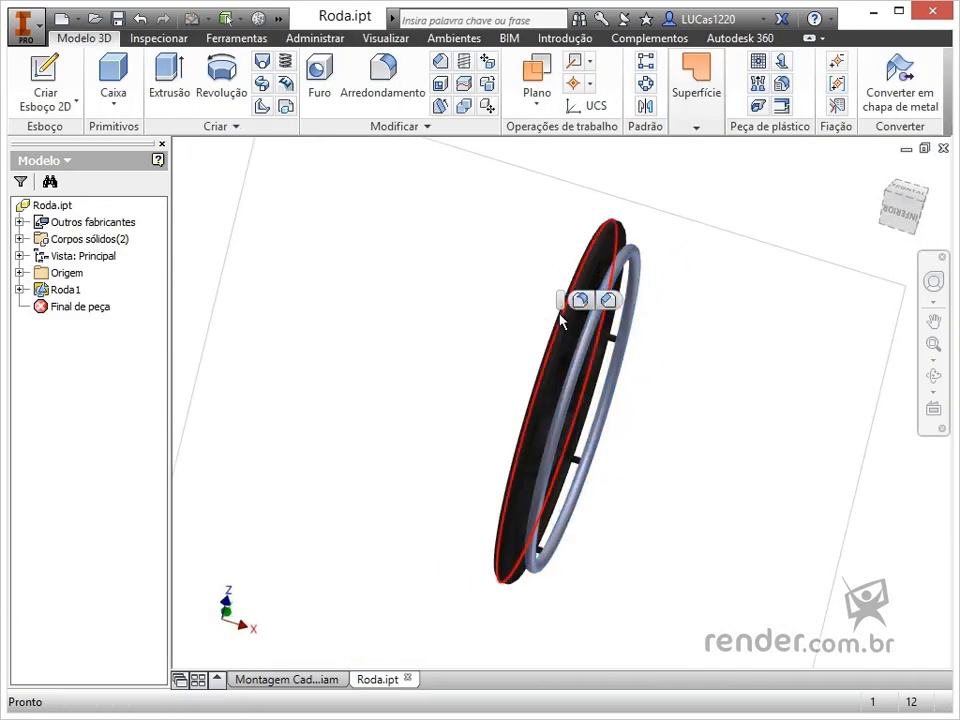
{"action": "left_click", "coordinate": [941, 148]}
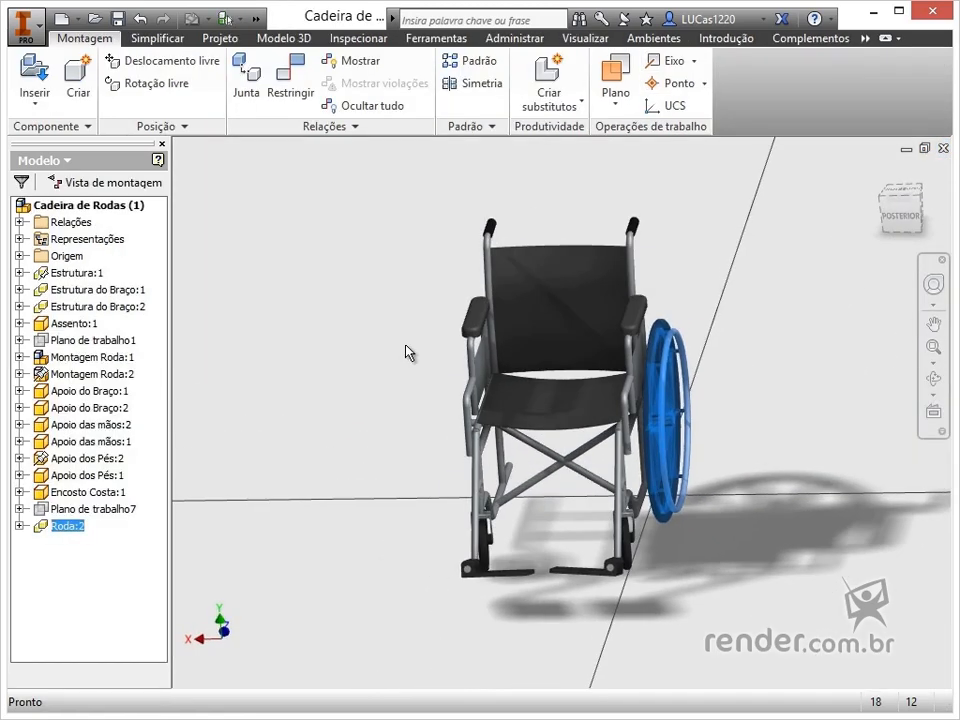
Step: Switch to File Explorer and insert Roda.ipt from the m1aula2_Cadeira de Roda_IV2014 folder into the assembly, beside the chair
{"action": "left_click", "coordinate": [248, 719]}
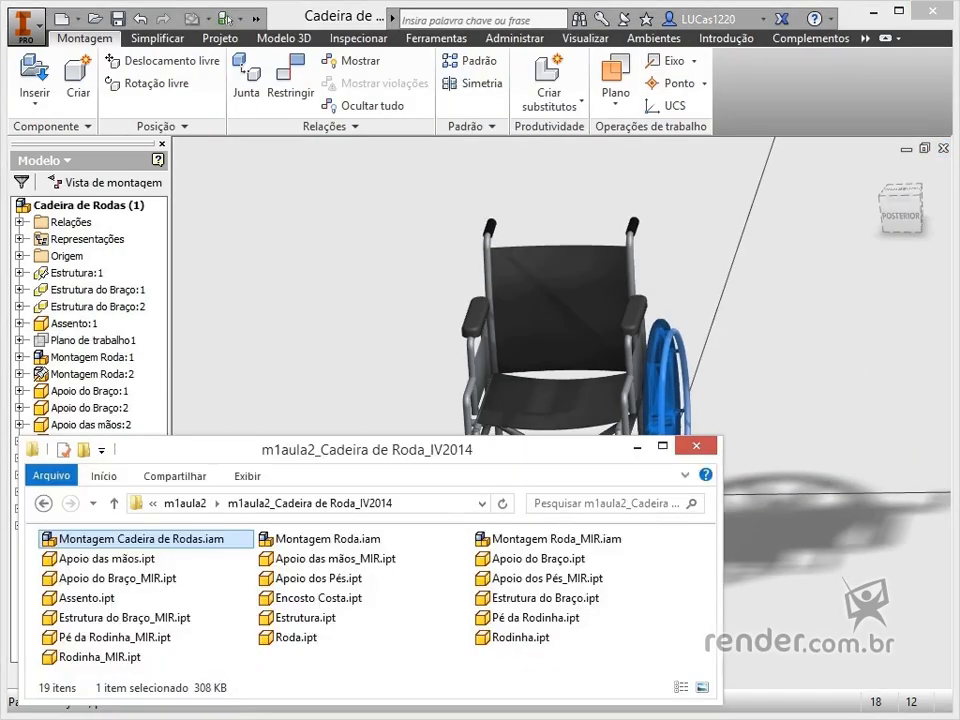
{"action": "left_click", "coordinate": [294, 646]}
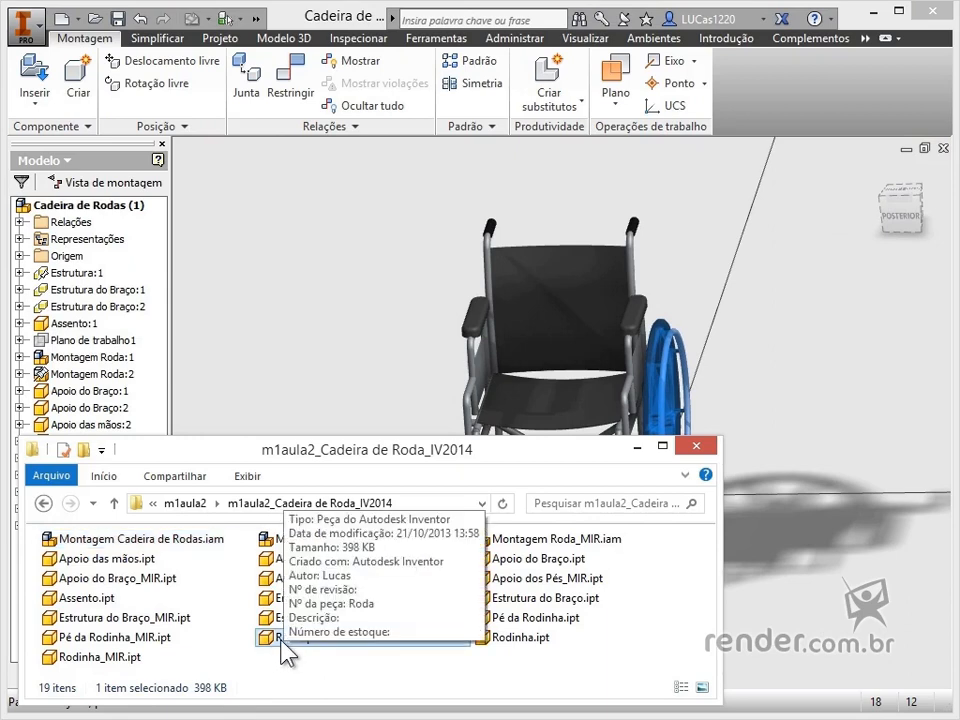
{"action": "left_click_drag", "start_coordinate": [285, 650], "coordinate": [325, 348]}
{"action": "left_click", "coordinate": [637, 447]}
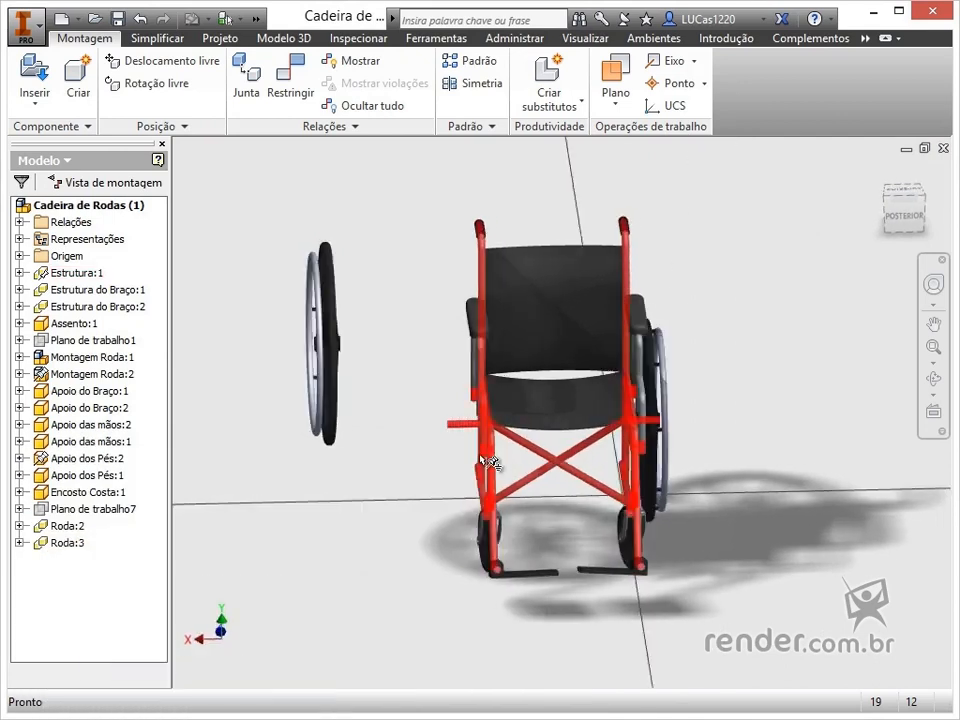
Step: Move the Roda:3 wheel down to the side of the chair that has no large wheel
{"action": "middle_click_drag", "start_coordinate": [480, 458], "coordinate": [565, 468], "text": "shift"}
{"action": "left_click_drag", "start_coordinate": [403, 449], "coordinate": [390, 558]}
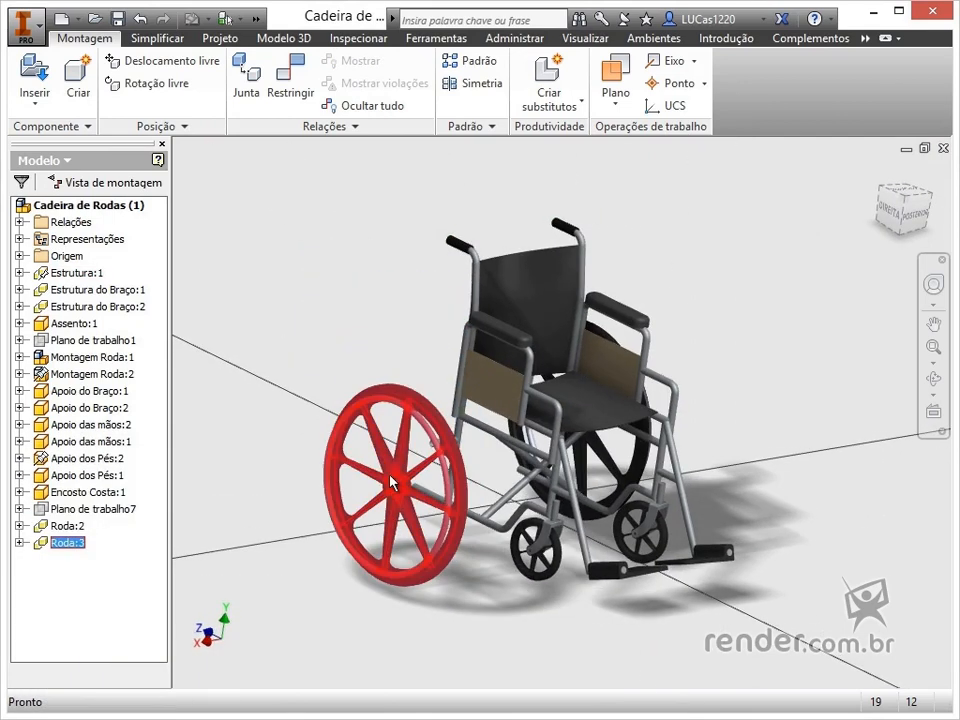
{"action": "middle_click_drag", "start_coordinate": [358, 479], "coordinate": [297, 492], "text": "shift"}
{"action": "left_click", "coordinate": [442, 616]}
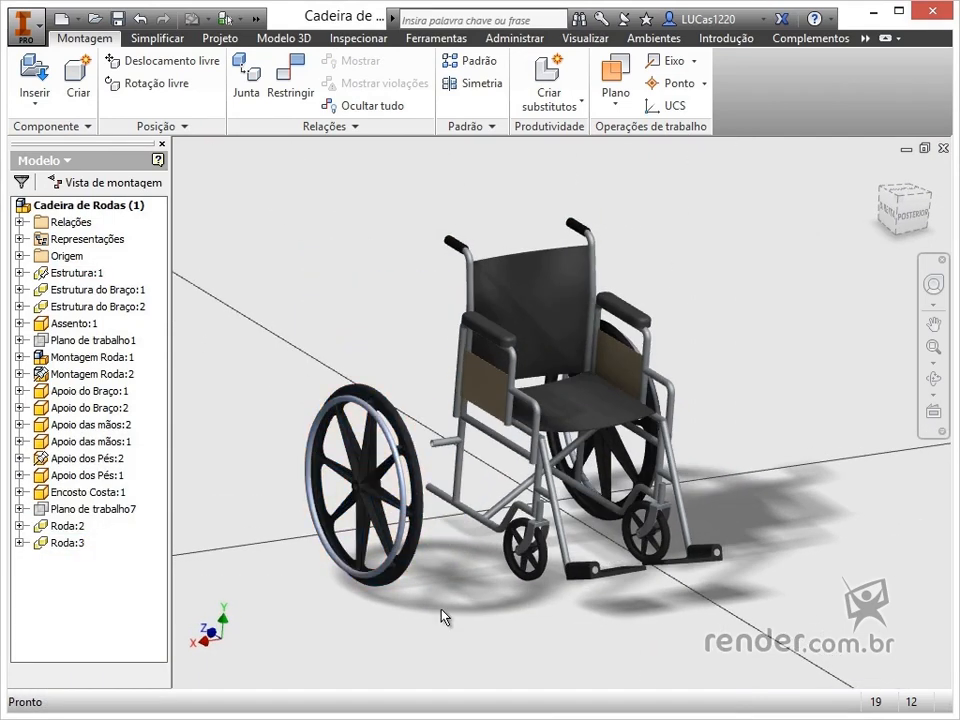
{"action": "middle_click_drag", "start_coordinate": [443, 617], "coordinate": [427, 613], "text": "shift"}
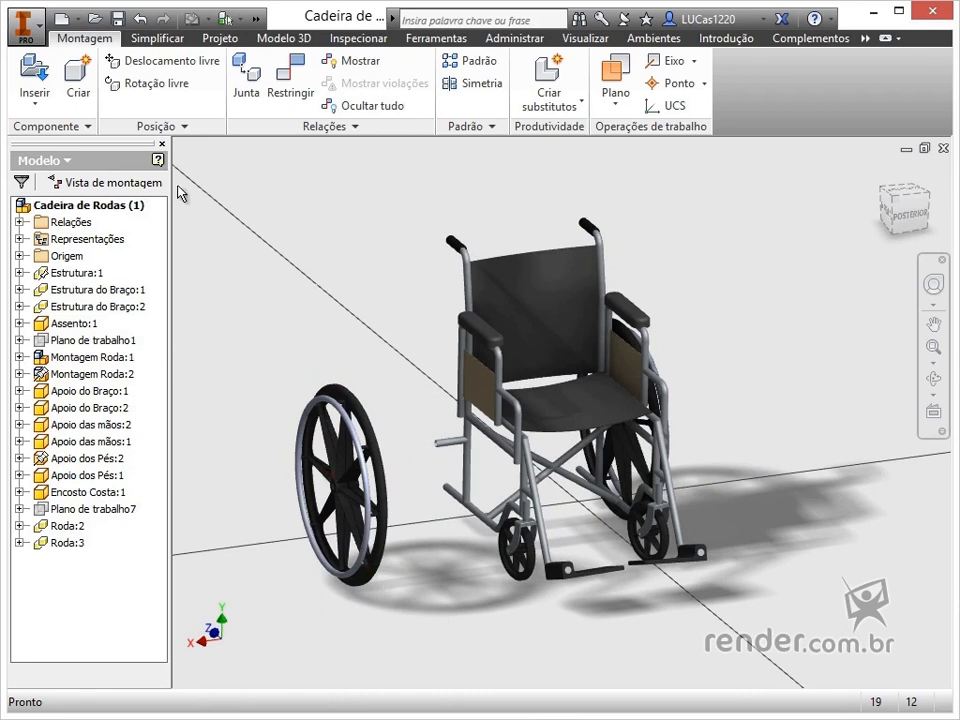
Step: Insert three copies of Roda.ipt from the m1aula2 wheelchair folder beside the chair with the Insert Component command
{"action": "left_click", "coordinate": [36, 76]}
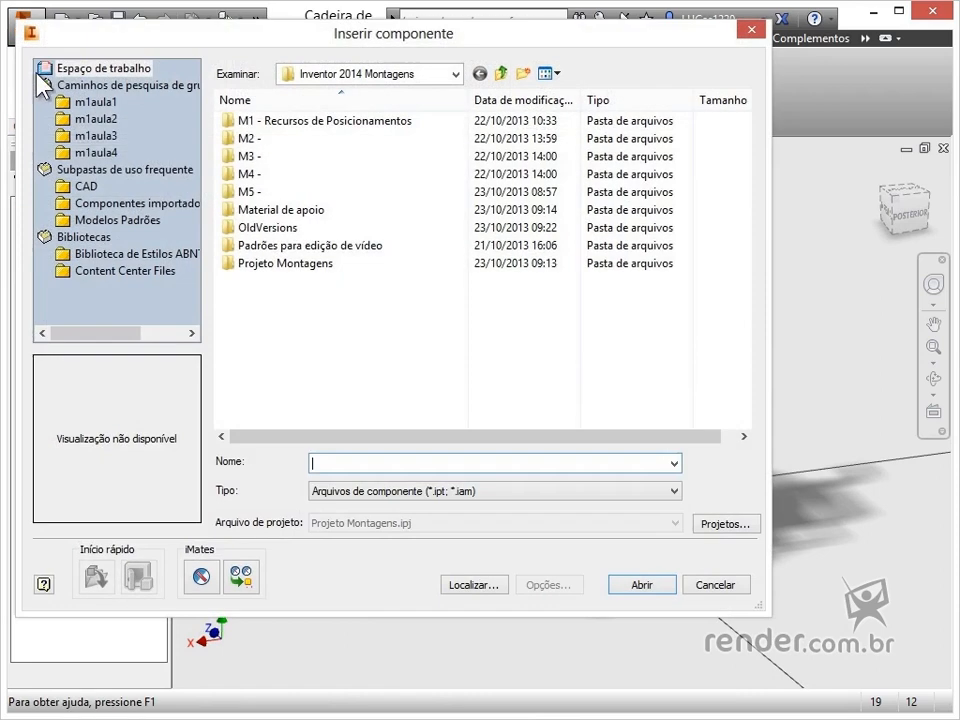
{"action": "left_click", "coordinate": [95, 118]}
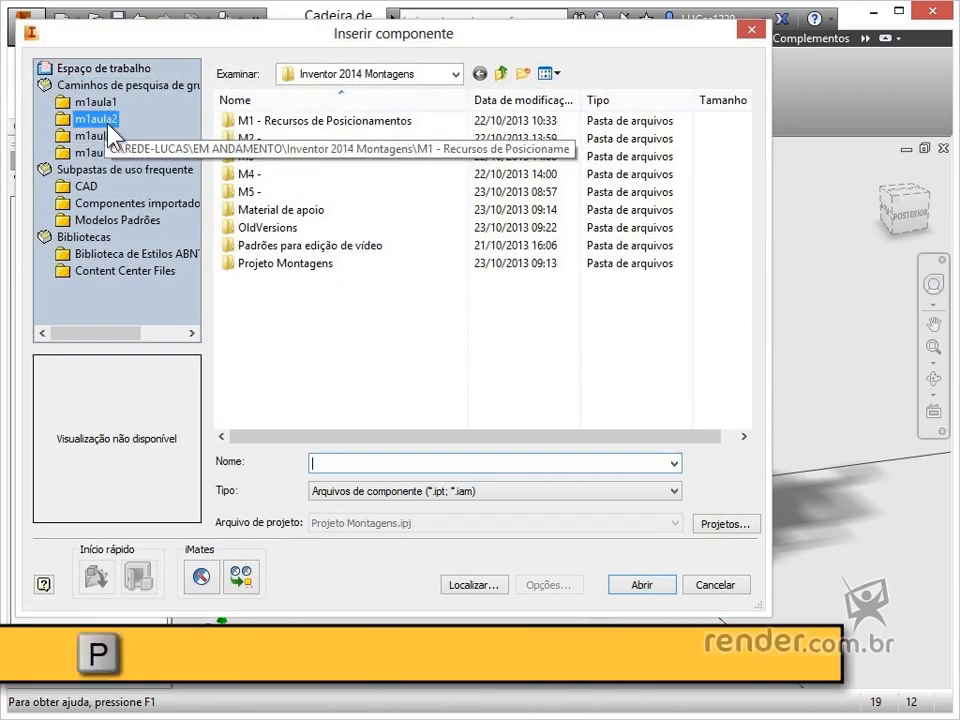
{"action": "double_click", "coordinate": [253, 150]}
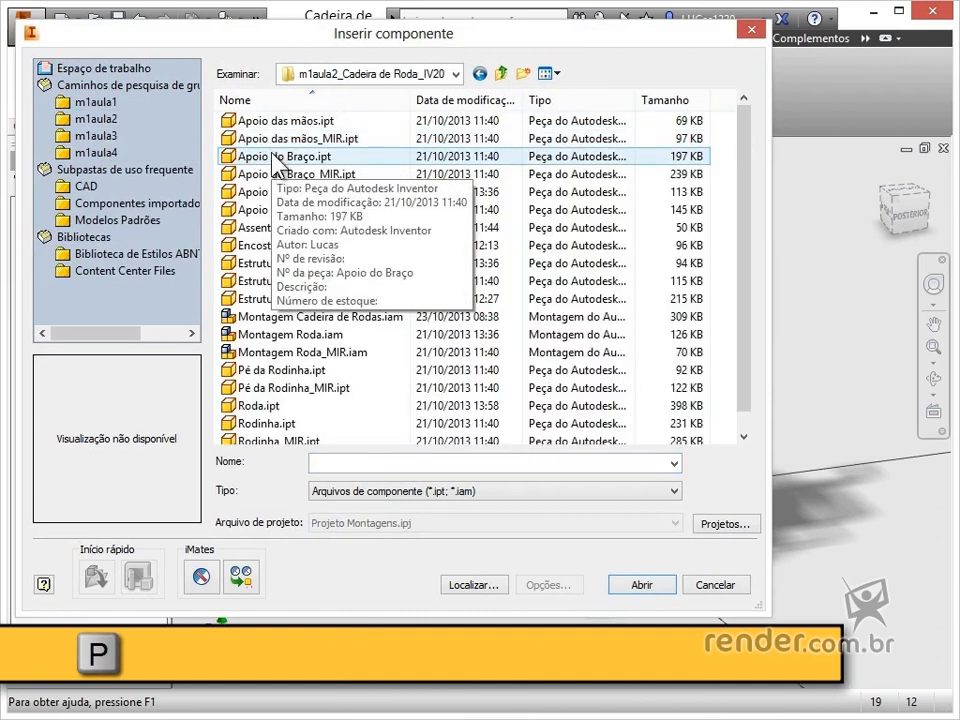
{"action": "left_click", "coordinate": [259, 407]}
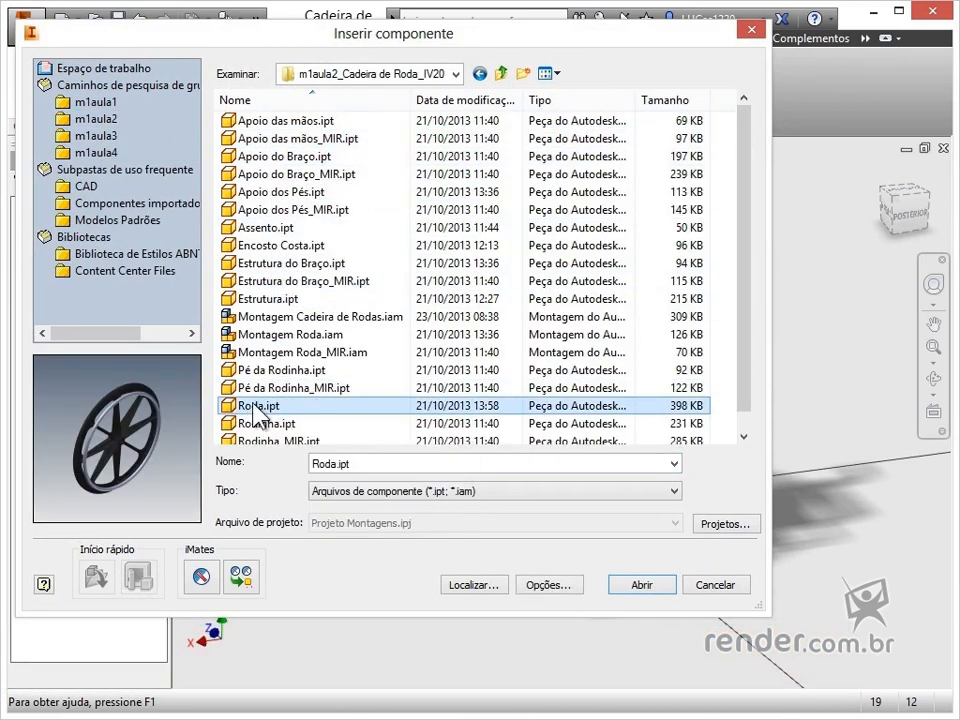
{"action": "left_click", "coordinate": [644, 589]}
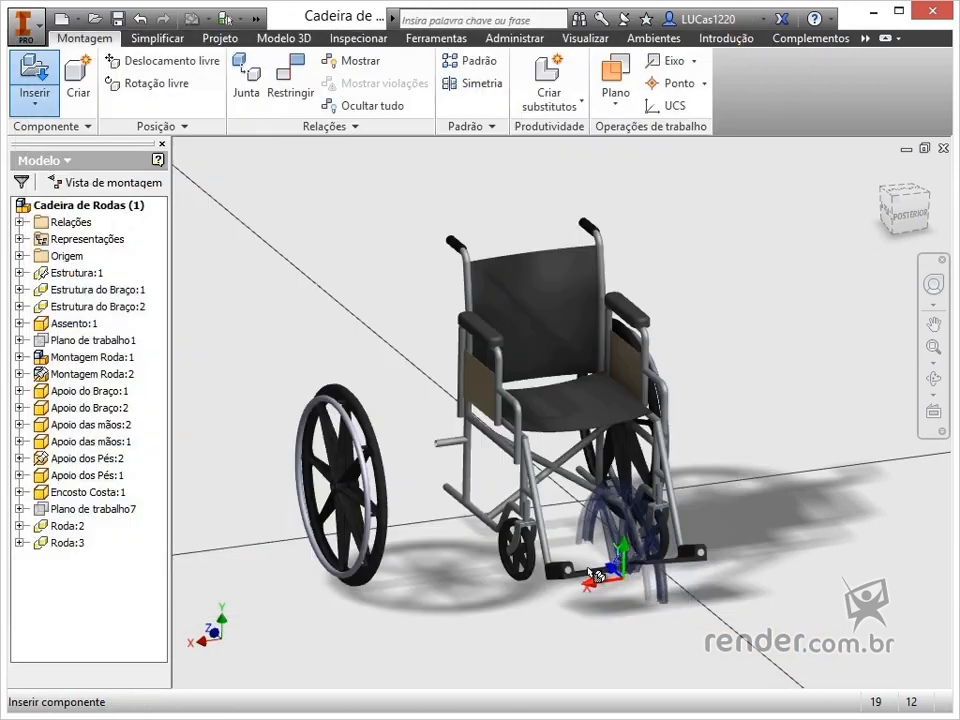
{"action": "left_click", "coordinate": [366, 318]}
{"action": "scroll", "coordinate": [311, 331], "scroll_direction": "up", "scroll_amount": 4}
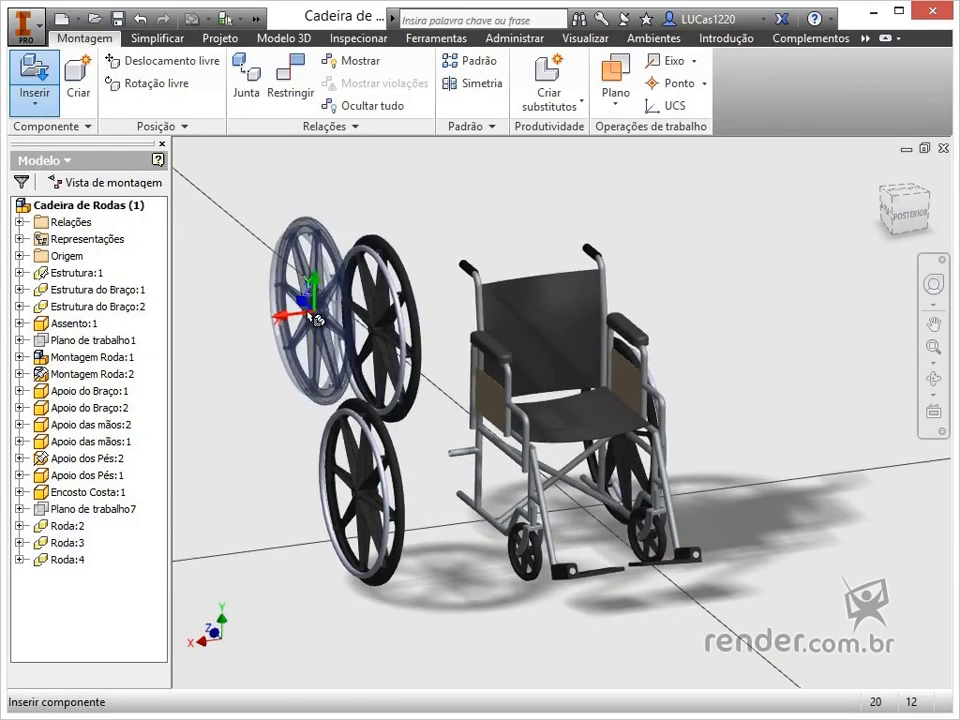
{"action": "left_click", "coordinate": [330, 352]}
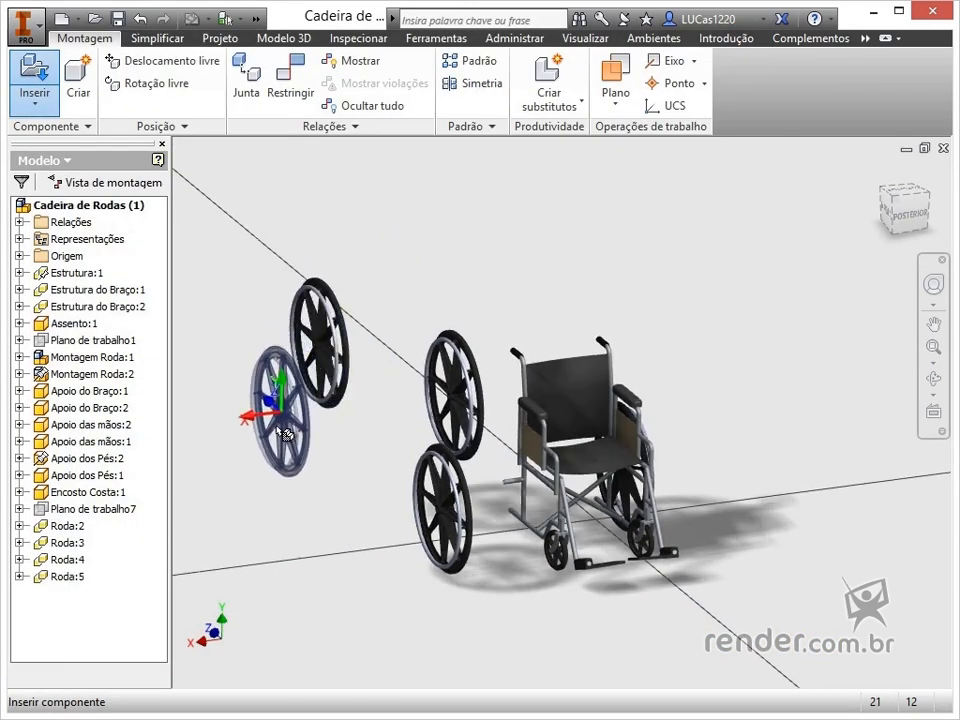
{"action": "left_click", "coordinate": [277, 459]}
{"action": "right_click", "coordinate": [278, 458]}
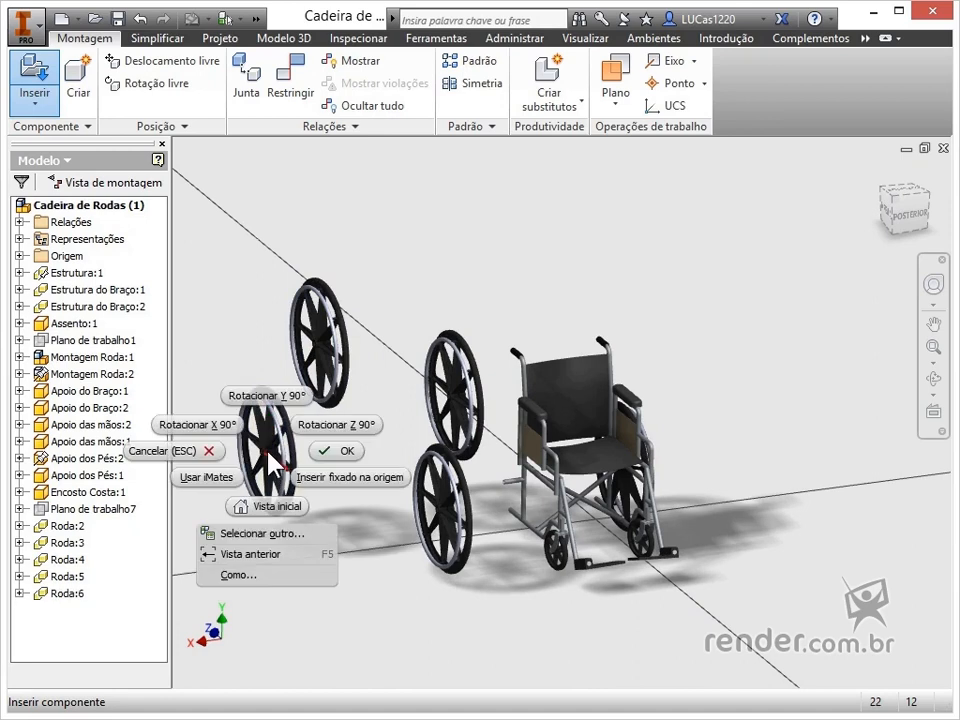
{"action": "left_click", "coordinate": [330, 452]}
Step: Insert one more copy of Roda.ipt near the other loose wheels and finish the insertion
{"action": "key", "text": "F6"}
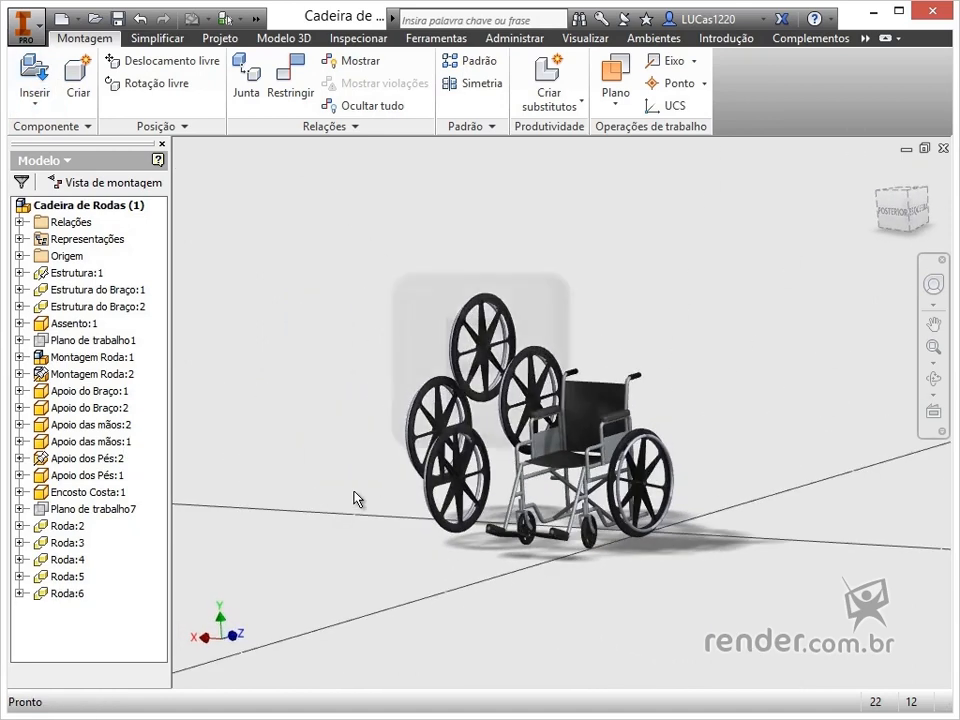
{"action": "key", "text": "p"}
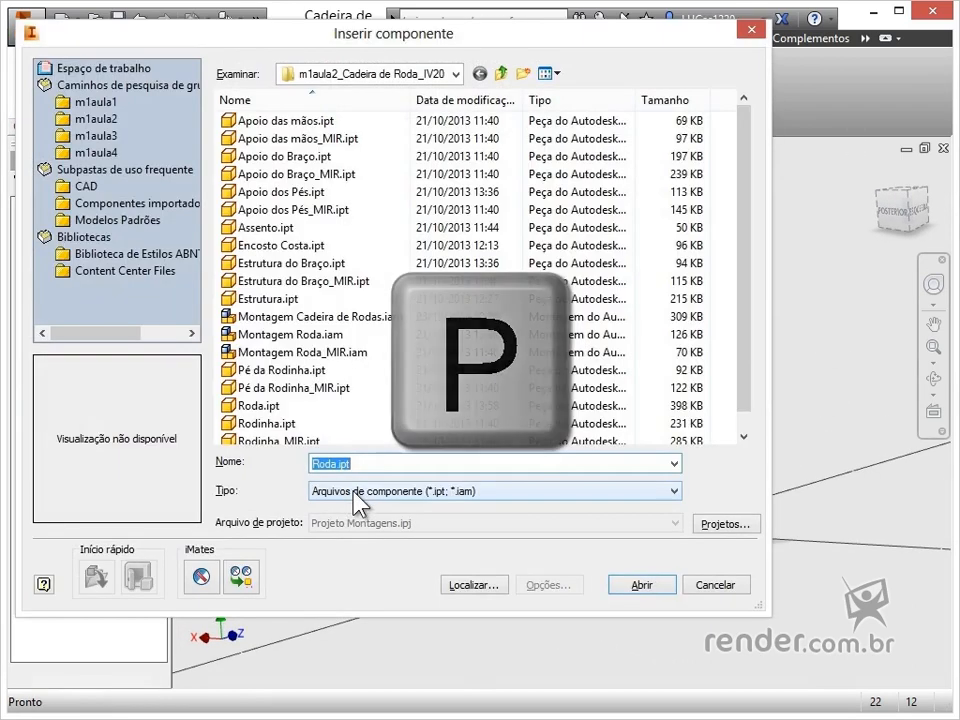
{"action": "left_click", "coordinate": [276, 406]}
{"action": "double_click", "coordinate": [276, 408]}
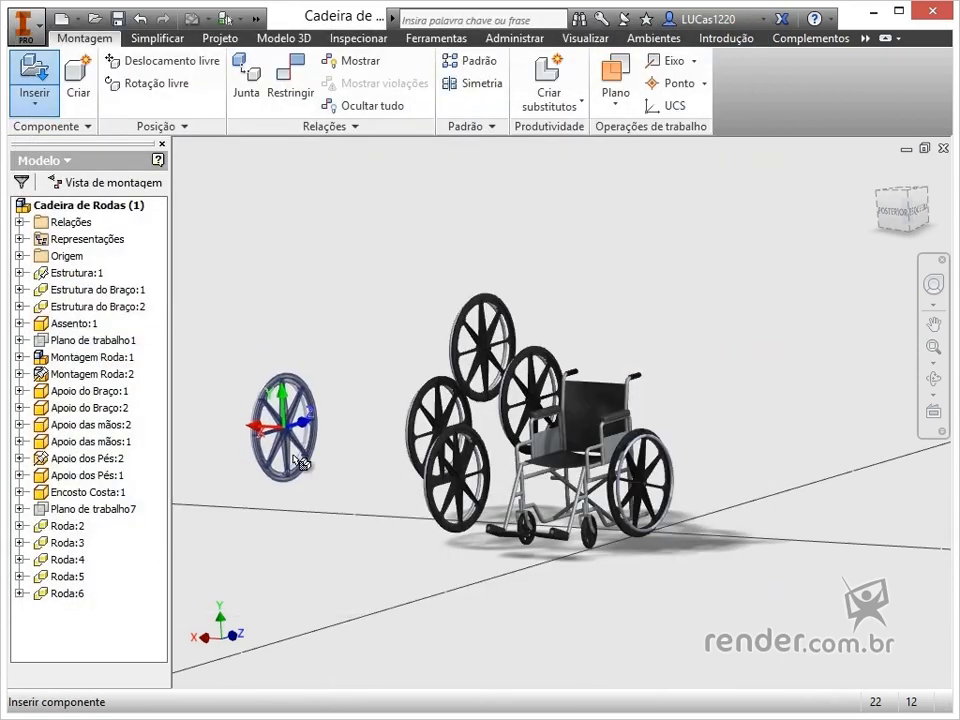
{"action": "left_click", "coordinate": [325, 511]}
{"action": "middle_click_drag", "start_coordinate": [361, 573], "coordinate": [329, 567], "text": "shift"}
{"action": "key", "text": "Escape"}
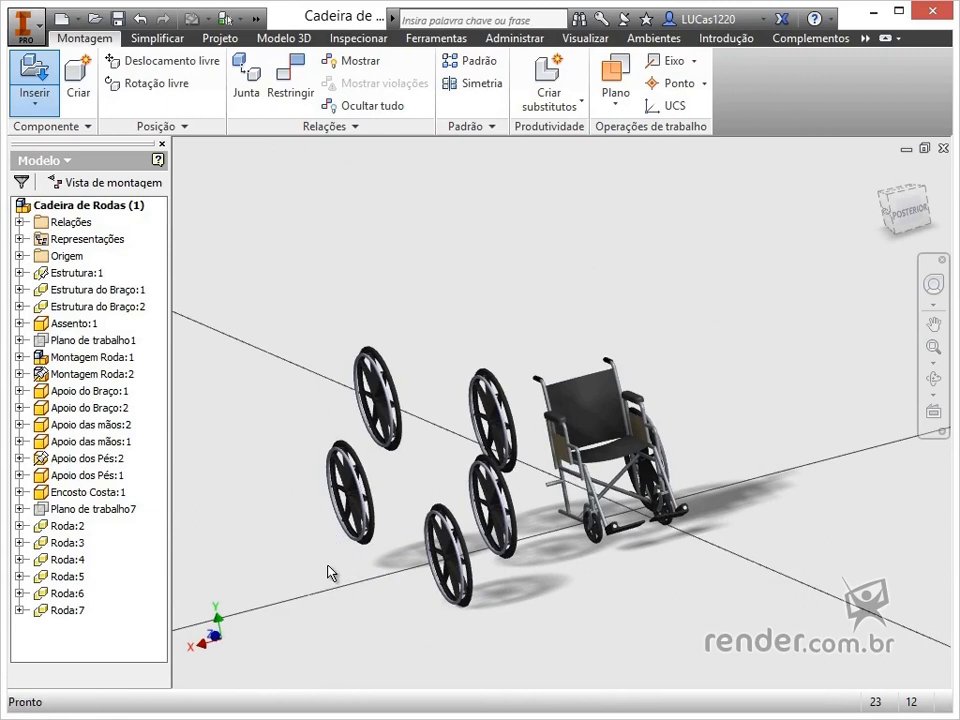
Step: Undo the insertion of the last four wheels, keeping Roda:2 and Roda:3
{"action": "key", "text": "ctrl+z"}
{"action": "key", "text": "ctrl+z"}
{"action": "key", "text": "ctrl+z"}
{"action": "key", "text": "ctrl+z"}
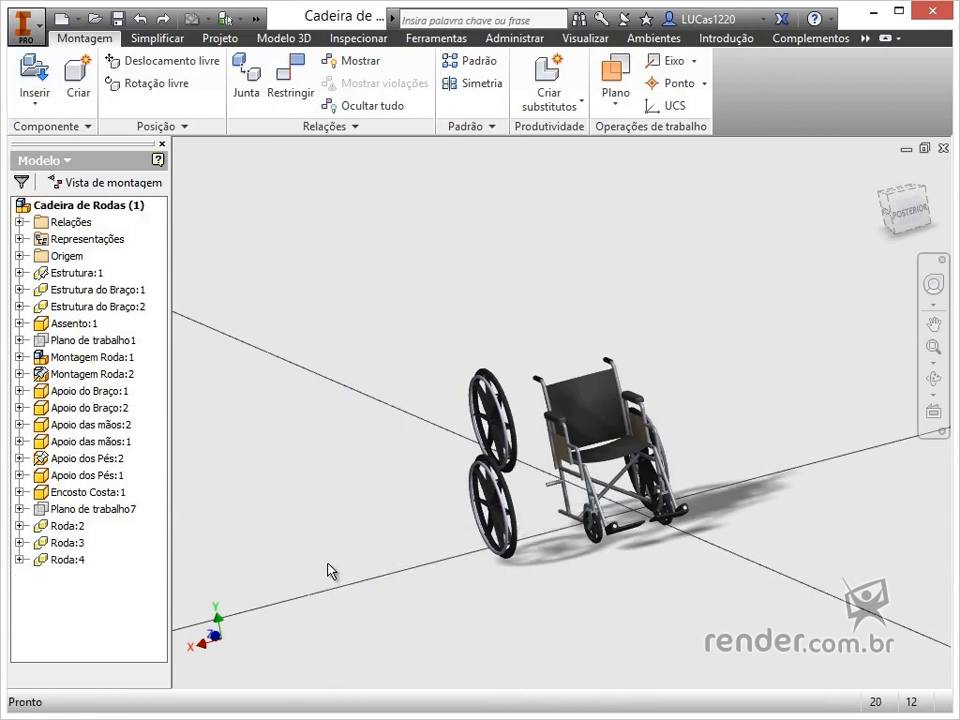
Step: Restore the home view of the wheelchair and move the Roda:3 wheel higher, farther behind the frame
{"action": "key", "text": "F5"}
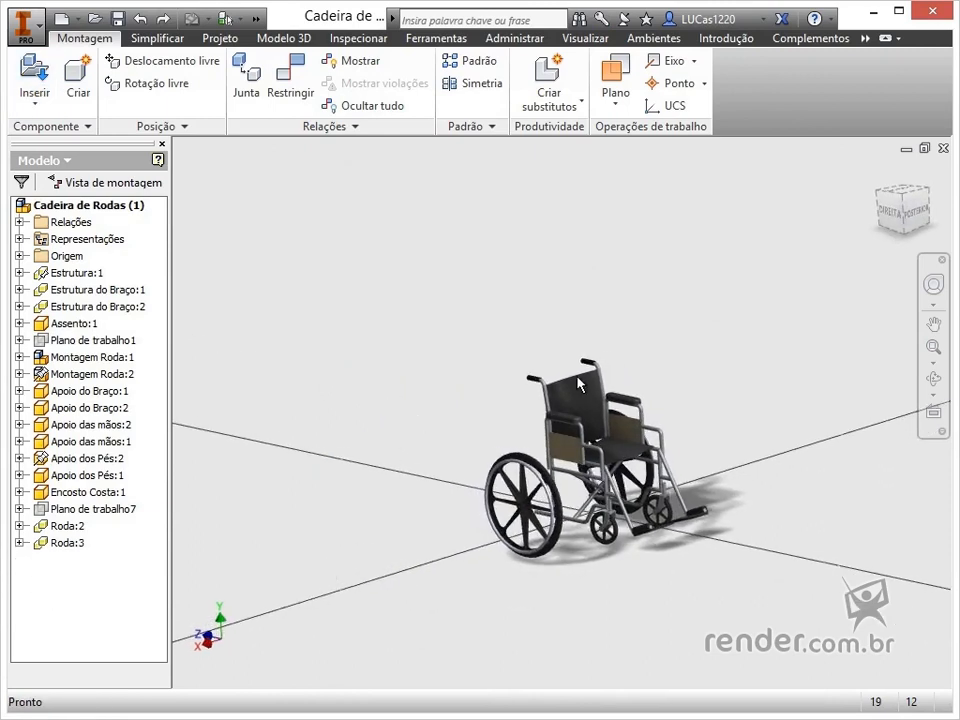
{"action": "left_click", "coordinate": [879, 172]}
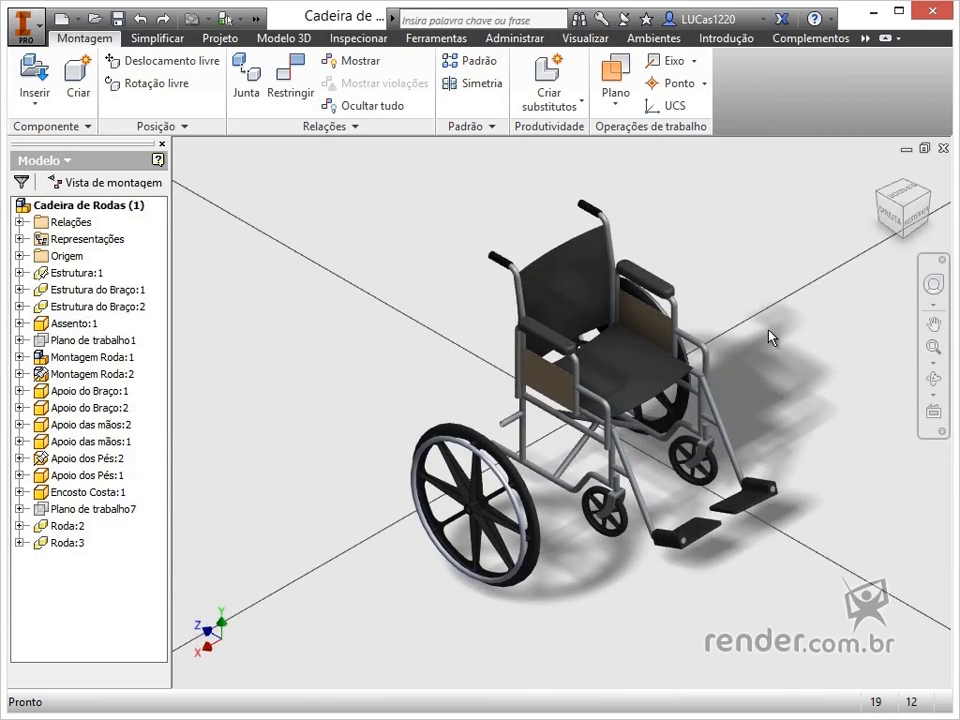
{"action": "left_click_drag", "start_coordinate": [476, 508], "coordinate": [432, 430]}
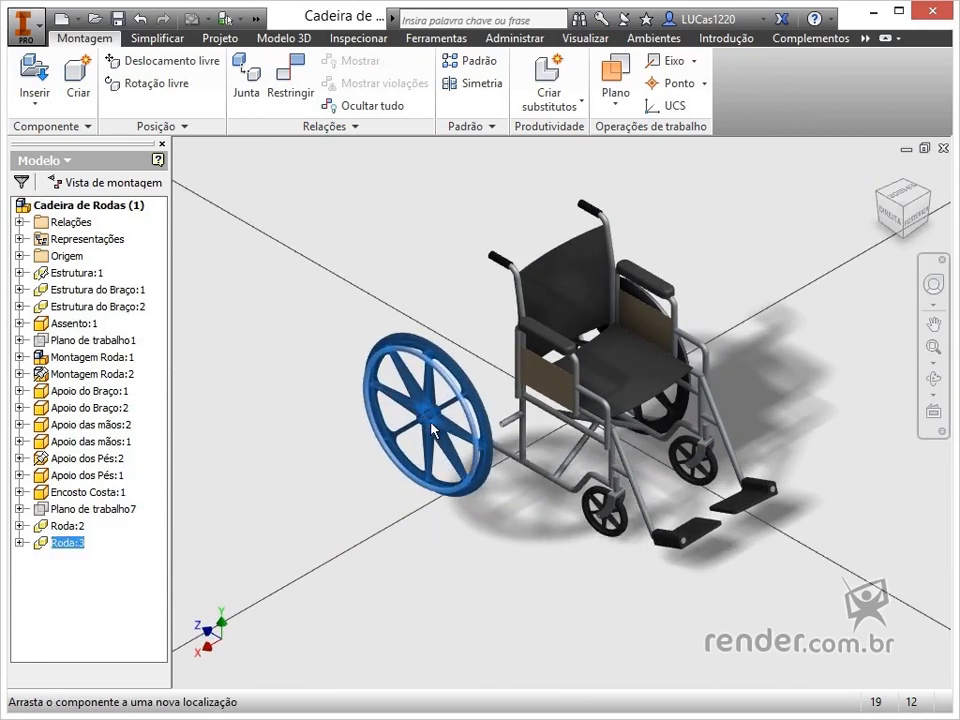
Step: Suppress the Estrutura:1 frame component in the assembly
{"action": "left_click", "coordinate": [85, 272]}
{"action": "right_click", "coordinate": [86, 272]}
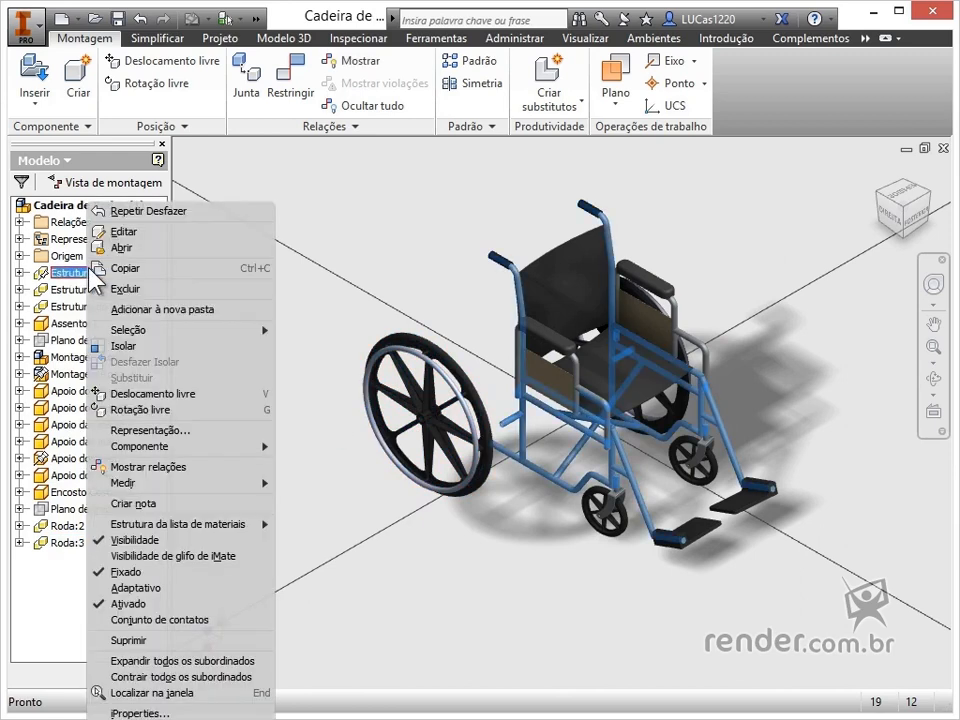
{"action": "left_click", "coordinate": [130, 641]}
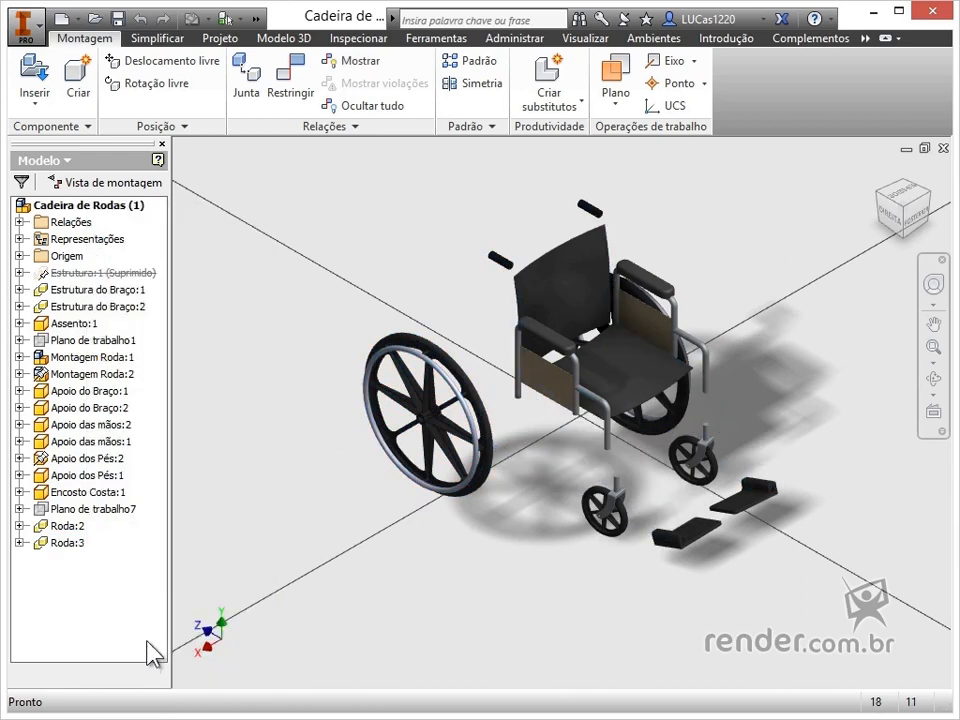
Step: Hide the Assento:1 seat and the Estrutura do Braço:2 arm frame by turning off their visibility
{"action": "right_click", "coordinate": [88, 323]}
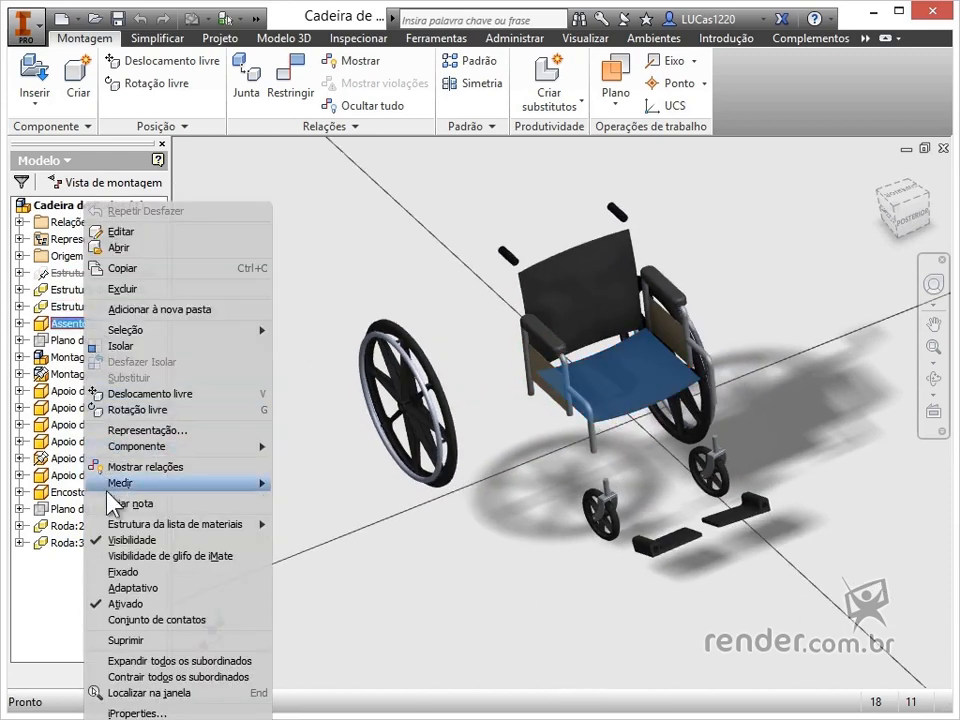
{"action": "left_click", "coordinate": [130, 540]}
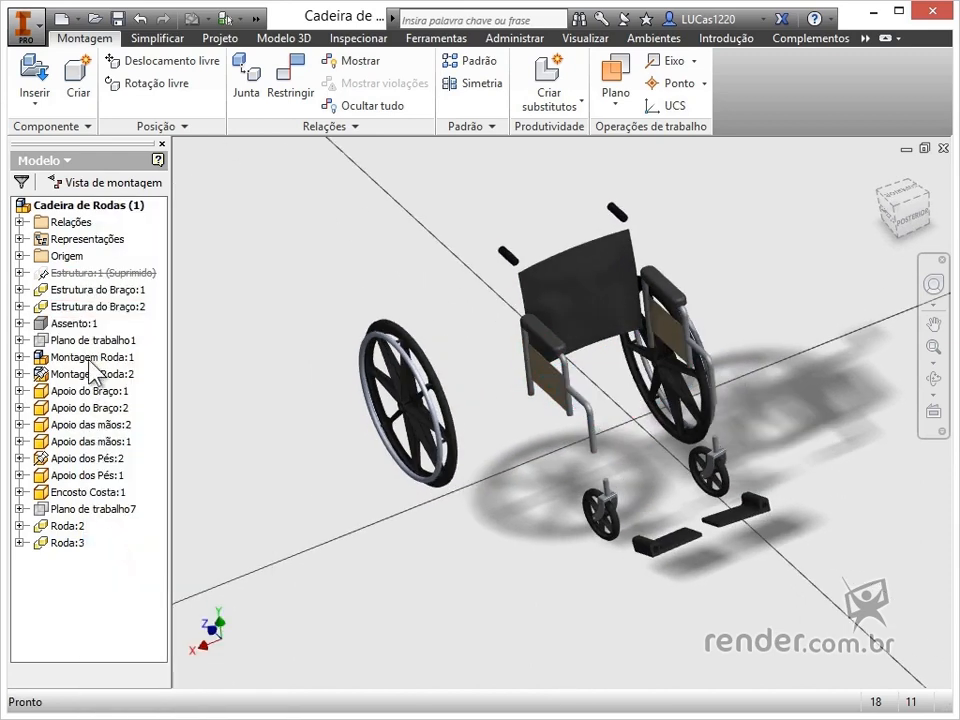
{"action": "right_click", "coordinate": [86, 312]}
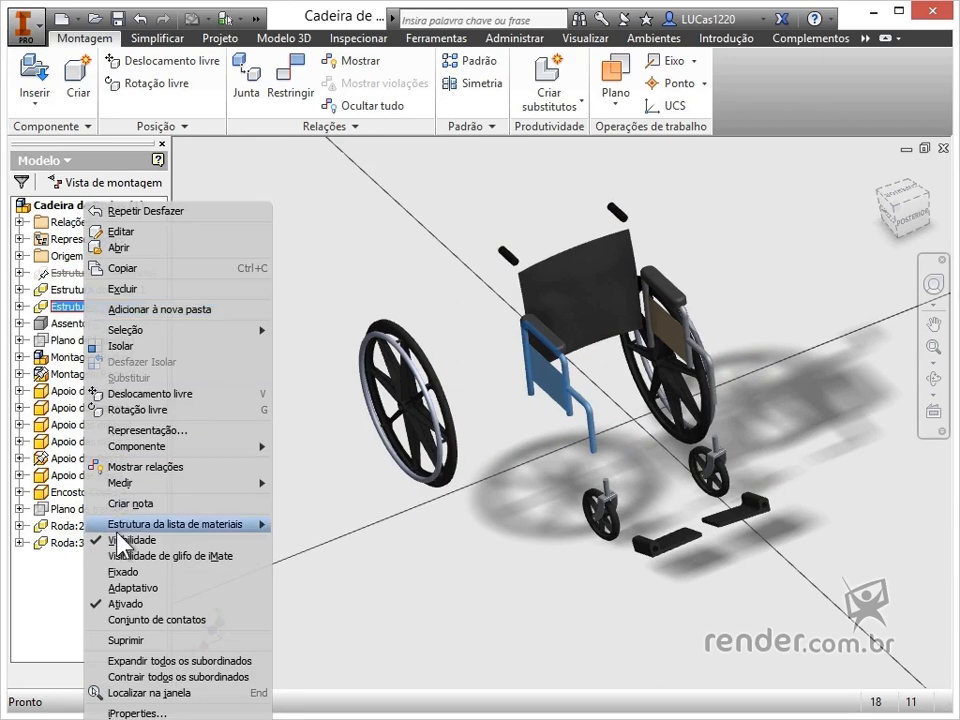
{"action": "left_click", "coordinate": [120, 542]}
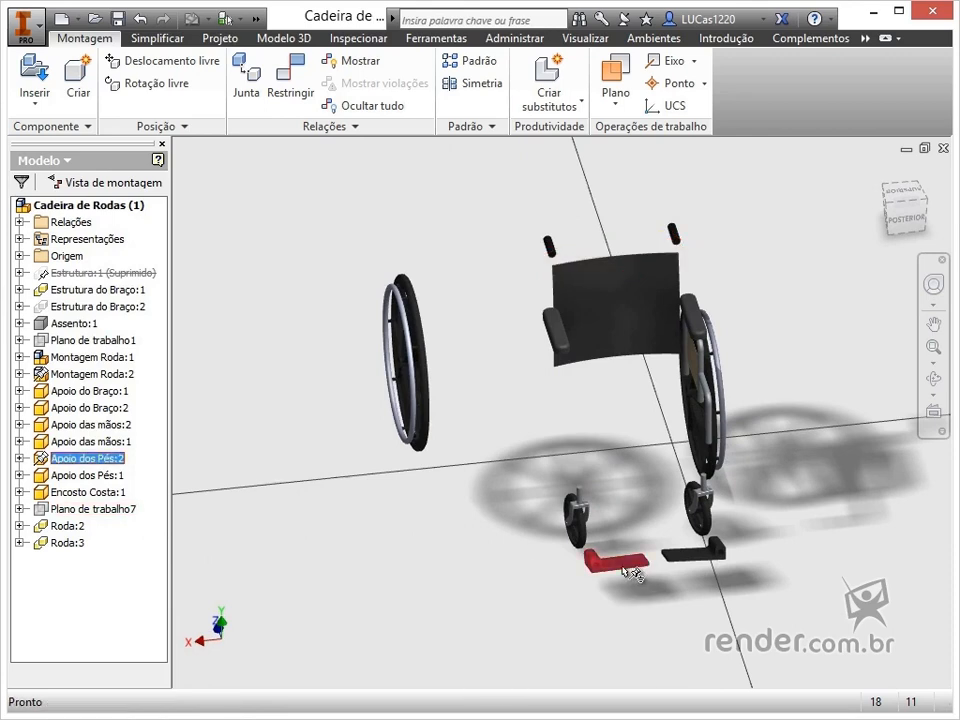
Step: Unground the Apoio dos Pés:2 footrest and try moving it slightly
{"action": "right_click", "coordinate": [62, 466]}
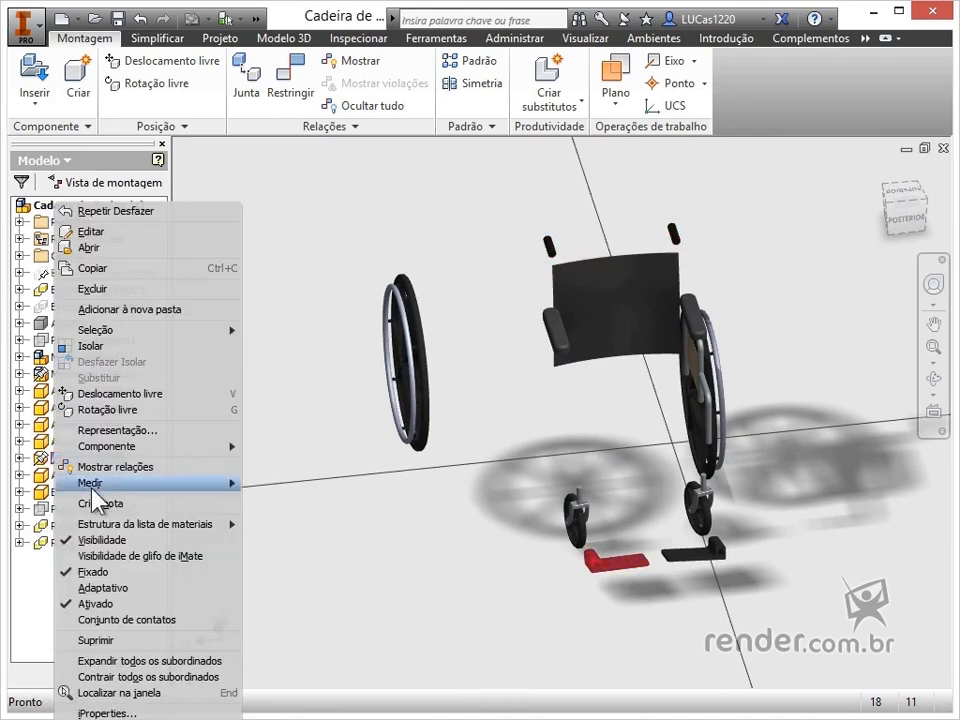
{"action": "left_click", "coordinate": [116, 570]}
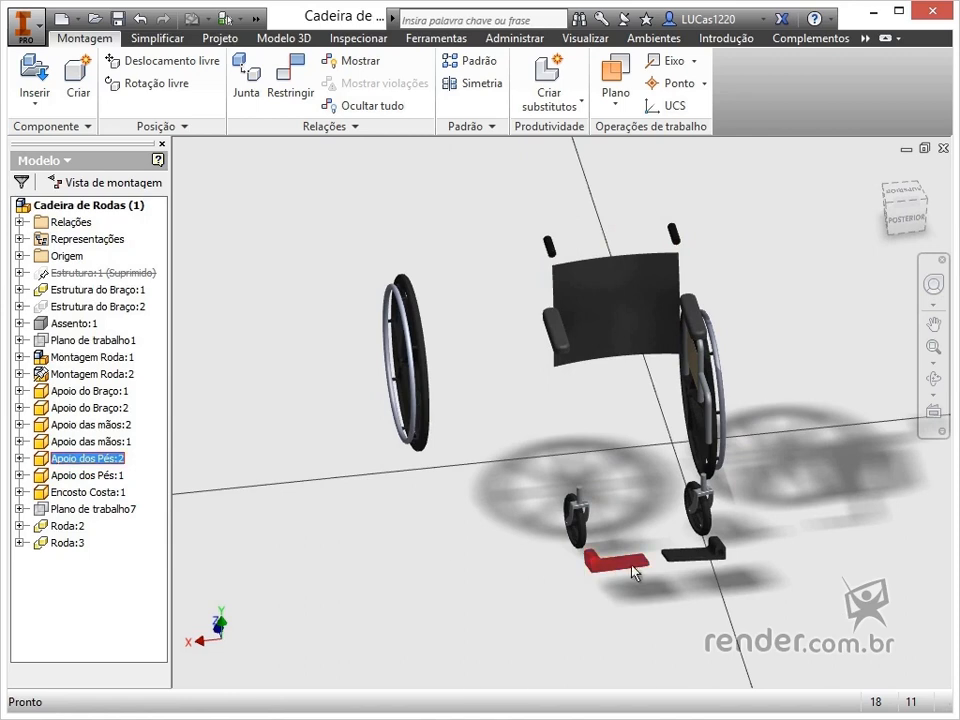
{"action": "mouse_move", "coordinate": [632, 566]}
{"action": "left_mouse_down"}
{"action": "mouse_move", "coordinate": [631, 609]}
{"action": "mouse_move", "coordinate": [640, 560]}
{"action": "left_mouse_up"}
Step: Unground the Montagem Roda:2 caster wheel subassembly and try moving it in the model
{"action": "left_click_drag", "start_coordinate": [578, 538], "coordinate": [572, 539]}
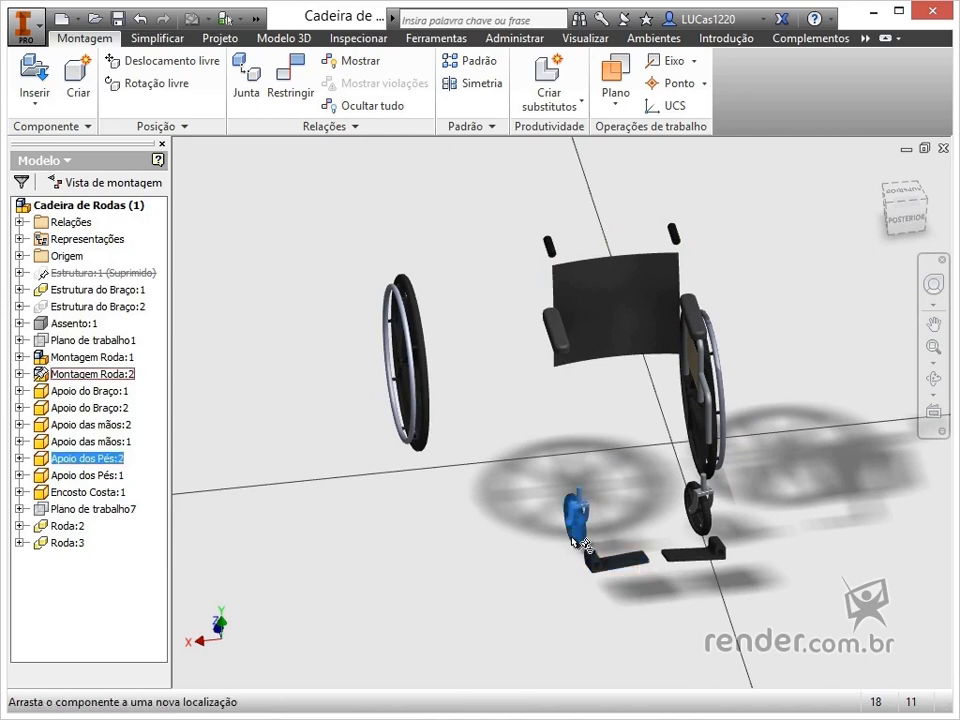
{"action": "right_click", "coordinate": [78, 381]}
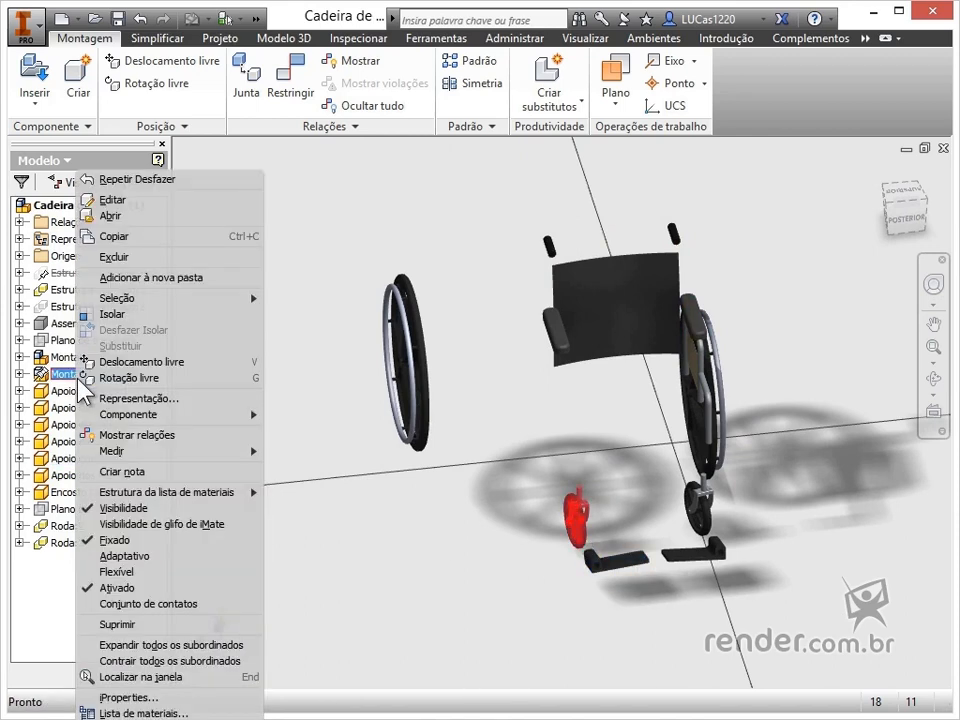
{"action": "left_click", "coordinate": [131, 538]}
{"action": "middle_click_drag", "start_coordinate": [565, 527], "coordinate": [602, 540], "text": "shift"}
{"action": "left_click", "coordinate": [568, 528]}
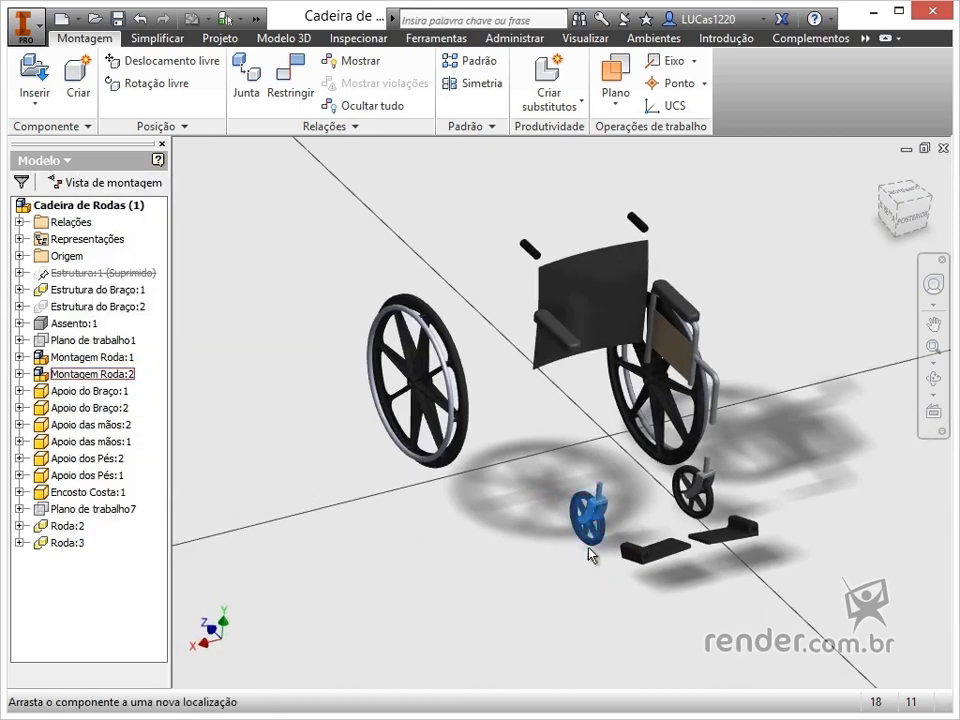
Step: Examine the partly hidden wheelchair from another side and restore the home view
{"action": "left_click_drag", "start_coordinate": [534, 504], "coordinate": [537, 578]}
{"action": "left_click", "coordinate": [537, 578]}
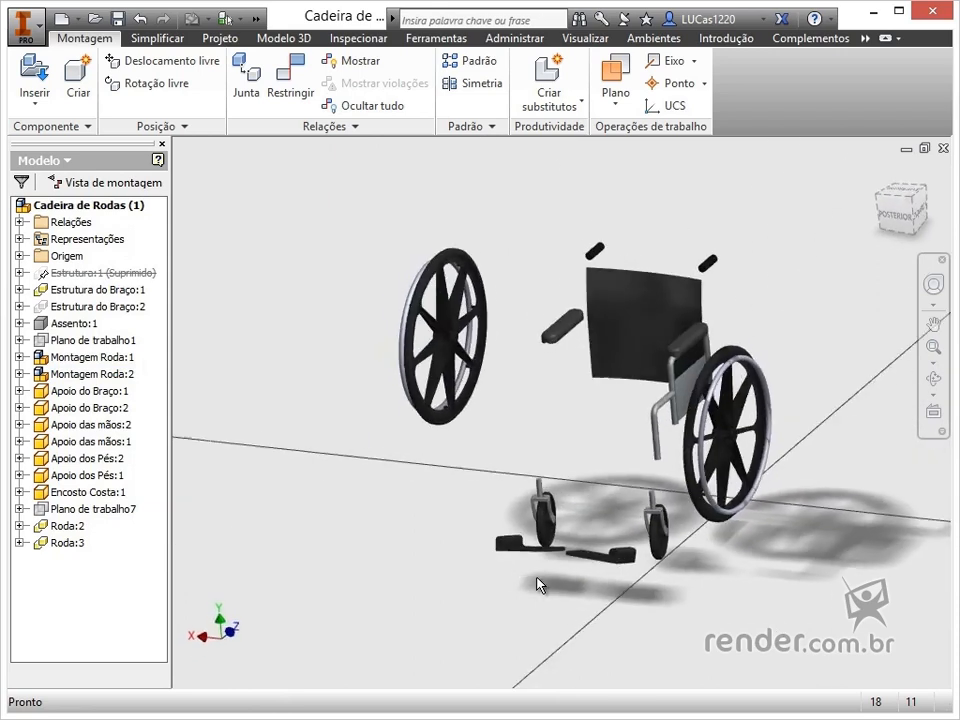
{"action": "left_click", "coordinate": [880, 172]}
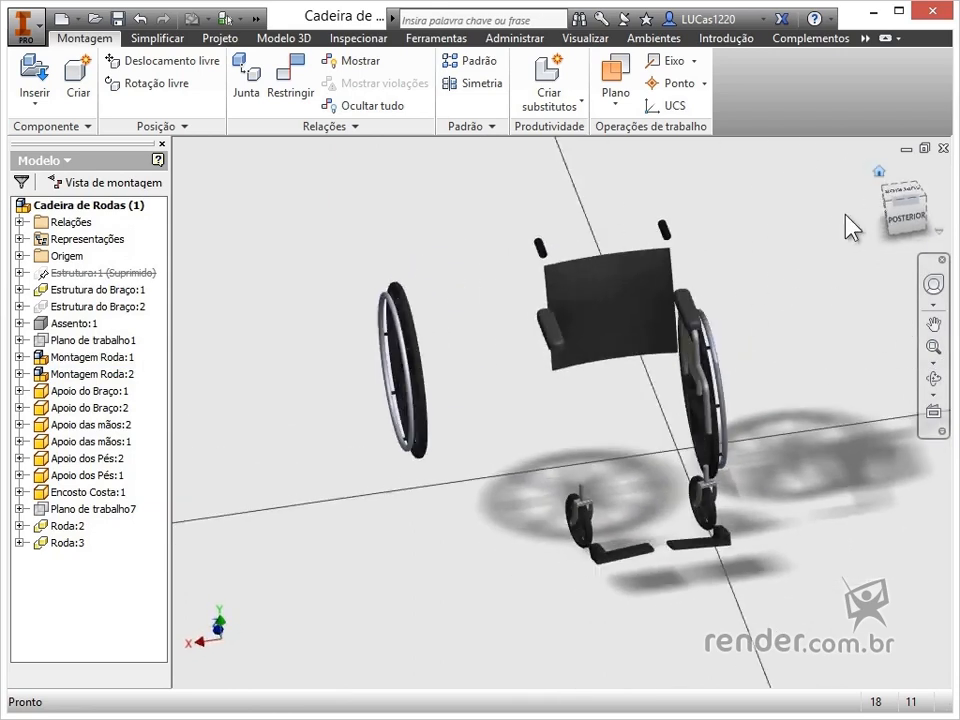